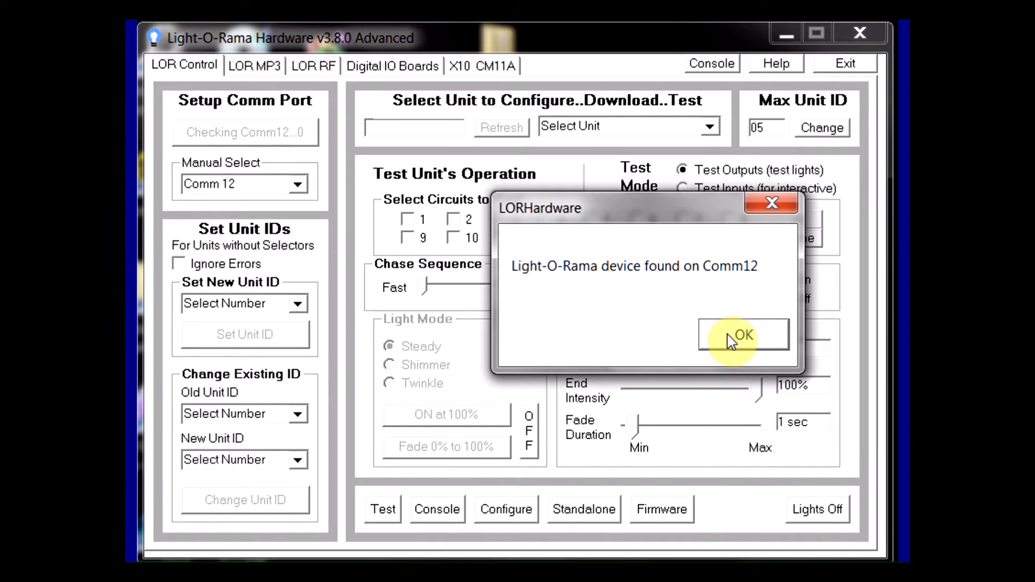
- Acknowledge the device found on Comm12 and refresh the list of connected units
click(723, 335)
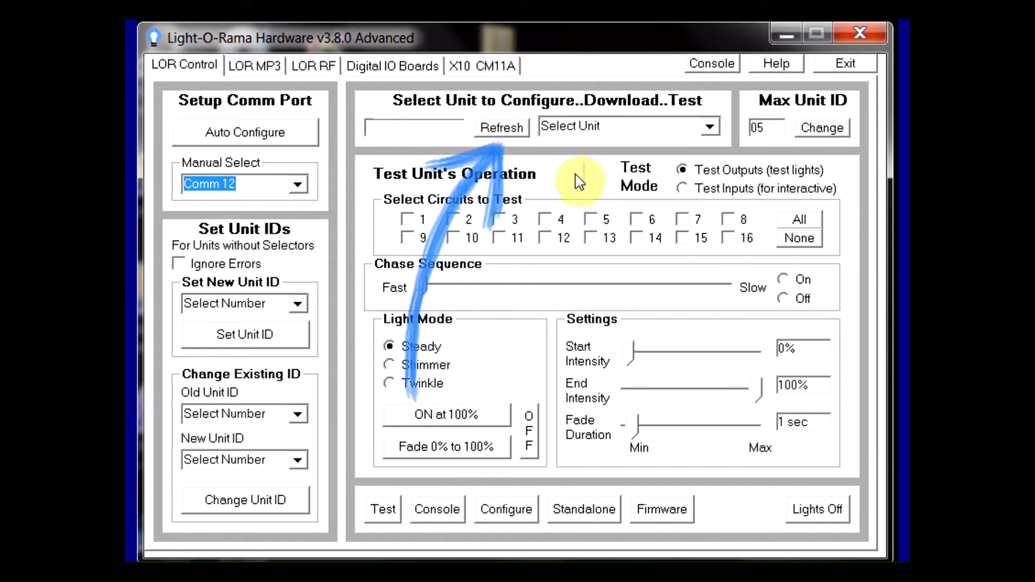
click(502, 128)
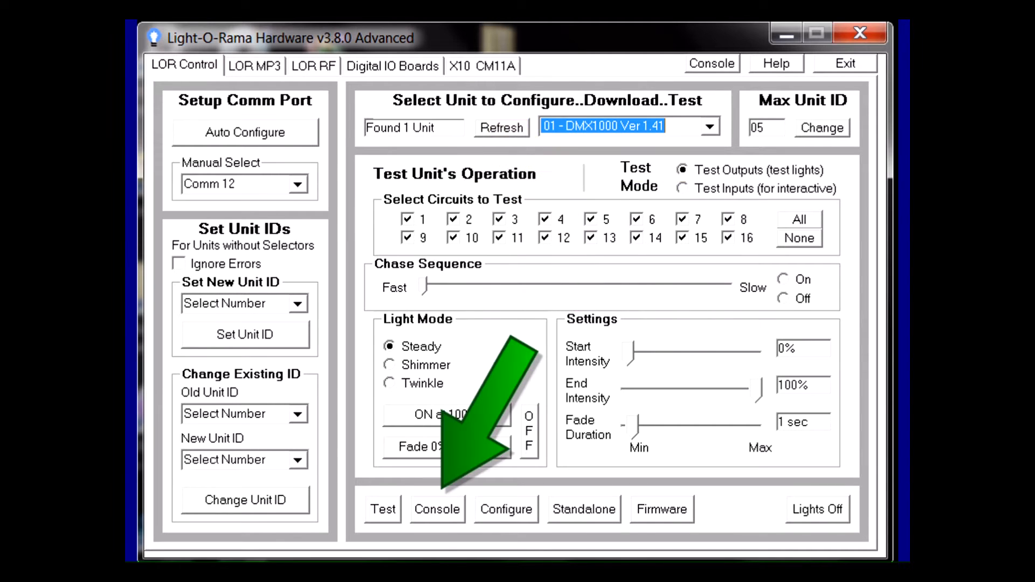
- Open the test console with the iDMX1000 - DMX controller type and Extended Circuit Ids channel mode
click(446, 510)
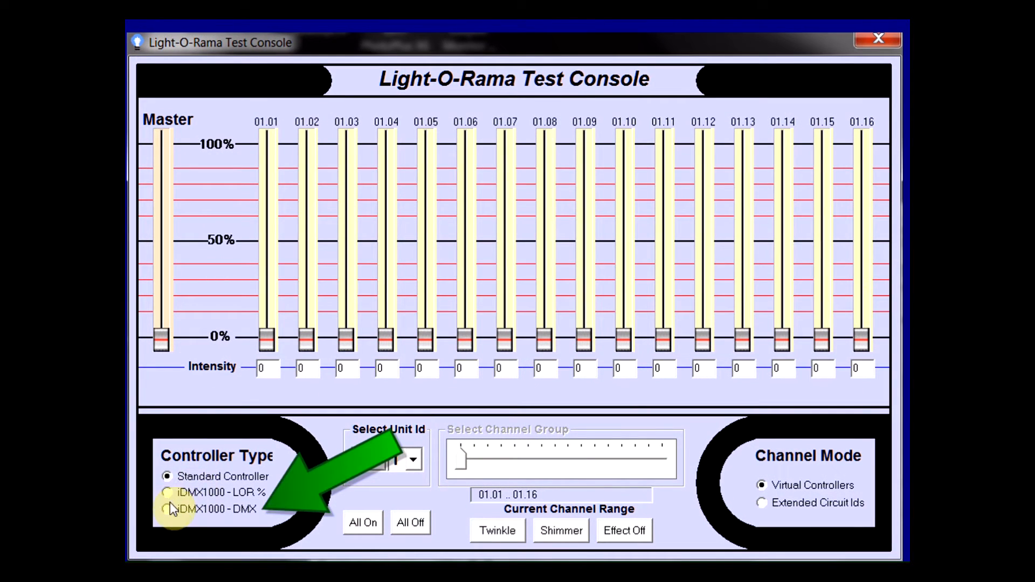
click(167, 509)
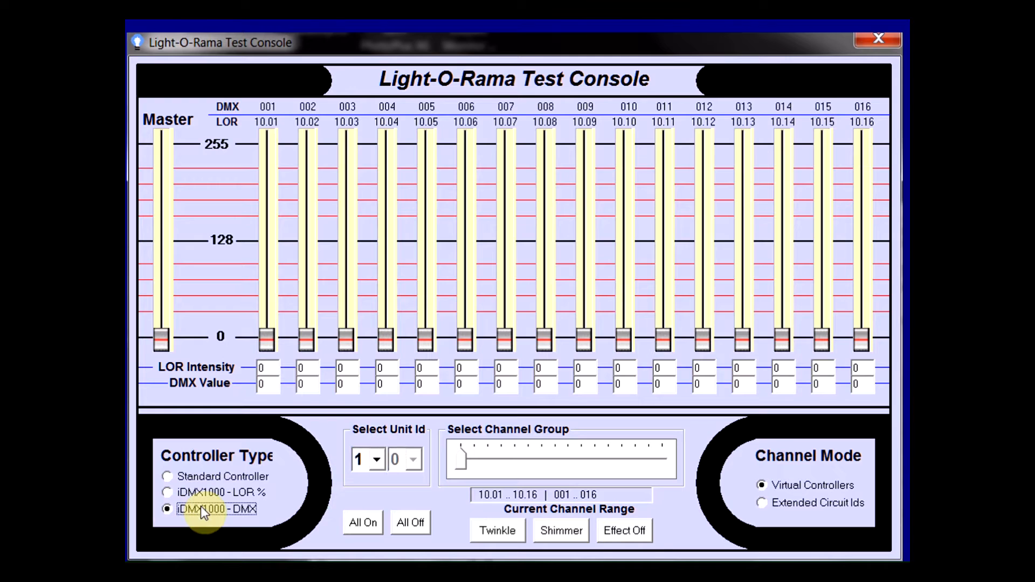
click(760, 502)
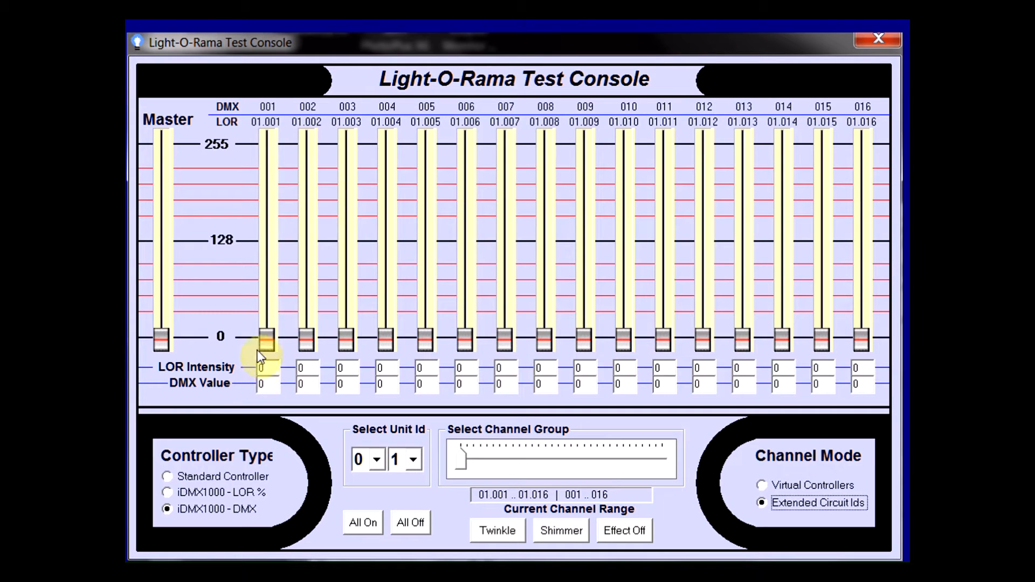
- Try out the channel 1 and 2 faders to move the light, leaving channel 1 at DMX value 35
mouse_move(264, 337)
mouse_down()
mouse_move(265, 143)
mouse_move(257, 348)
mouse_up()
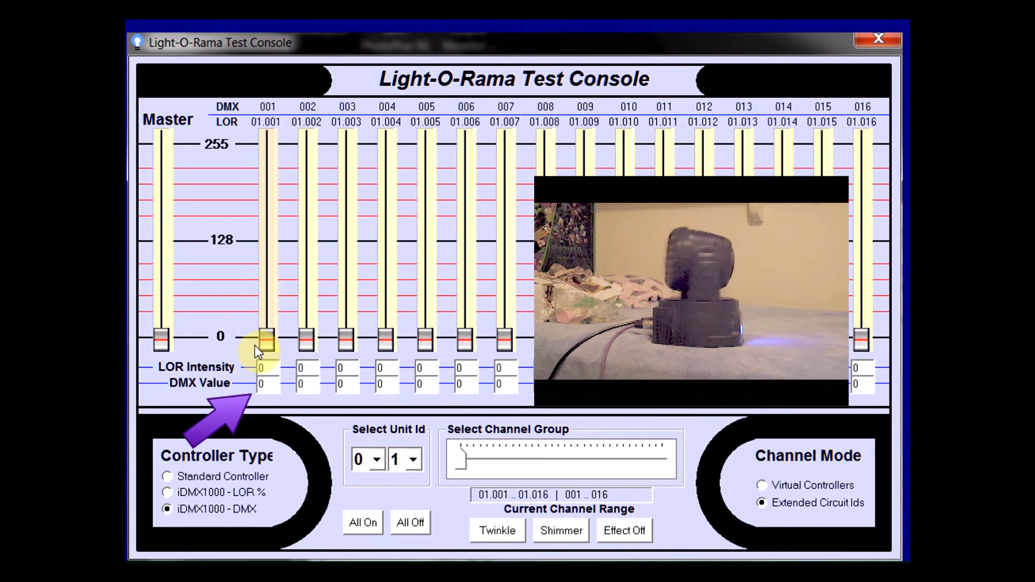
mouse_move(308, 337)
mouse_down()
mouse_move(306, 144)
mouse_move(303, 334)
mouse_up()
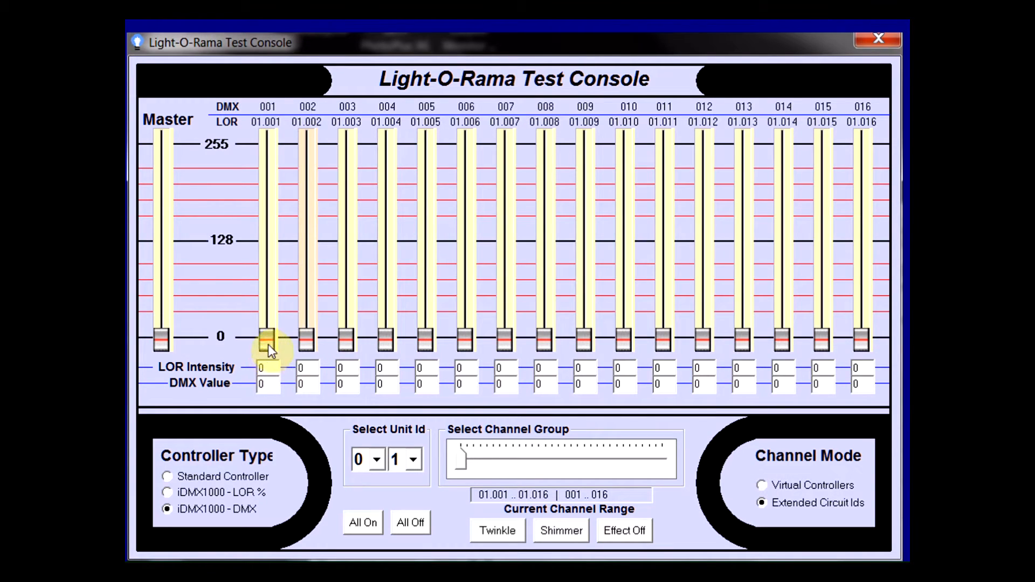
drag(266, 340, 299, 386)
- Raise channel 3 to DMX value 255, and try out the channel 4 to 7 faders, returning them to 0
drag(347, 338, 351, 111)
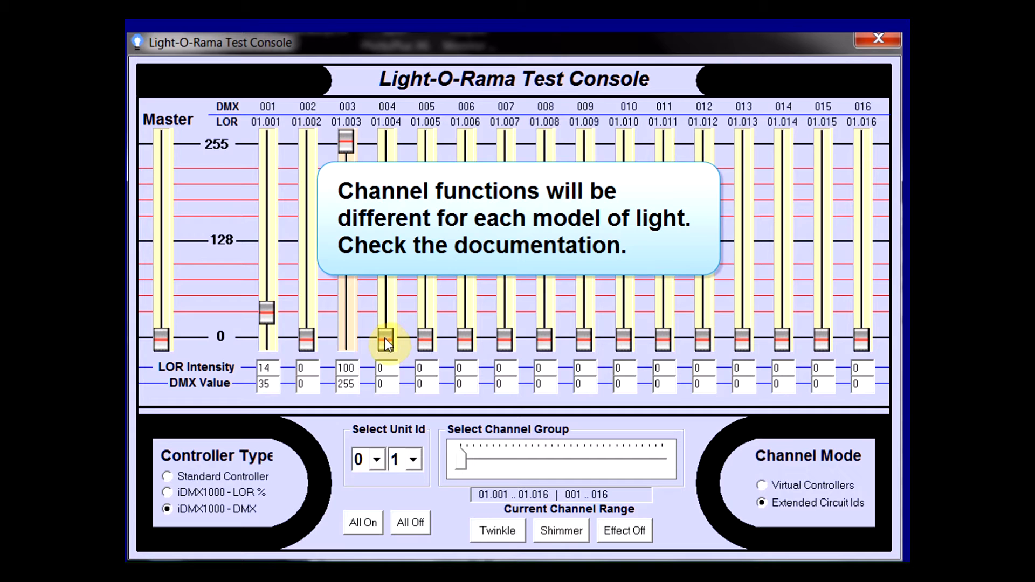
drag(386, 341, 388, 458)
drag(425, 330, 499, 351)
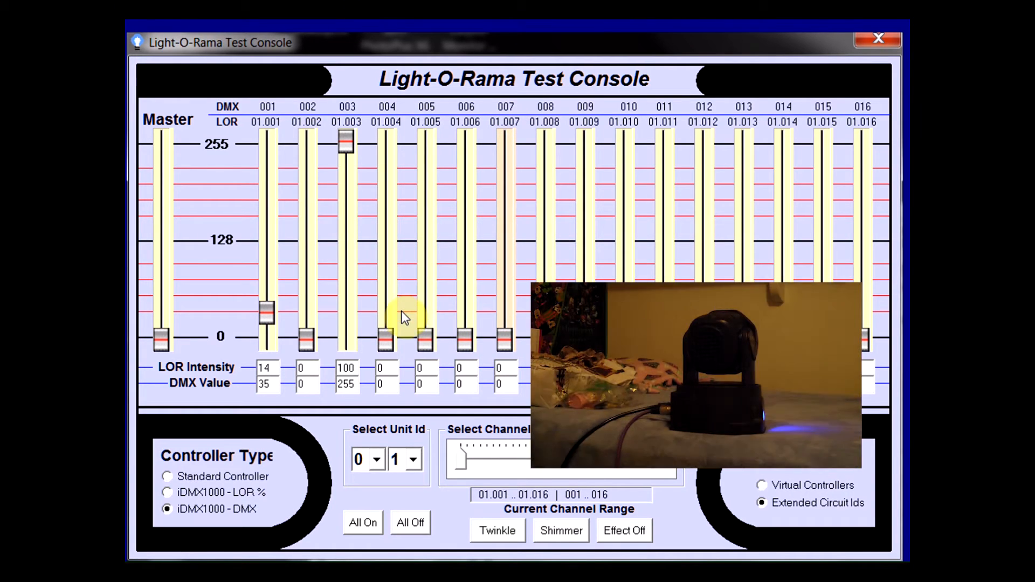
- Find the light's home position using channel 1 at DMX value 60 and channel 2 at 31
drag(267, 315, 286, 292)
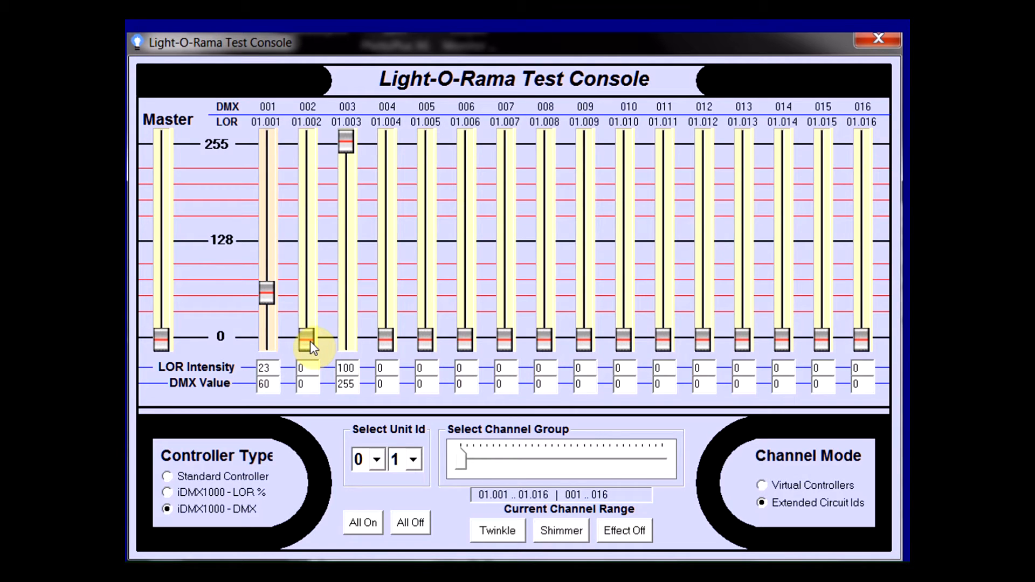
drag(309, 341, 314, 373)
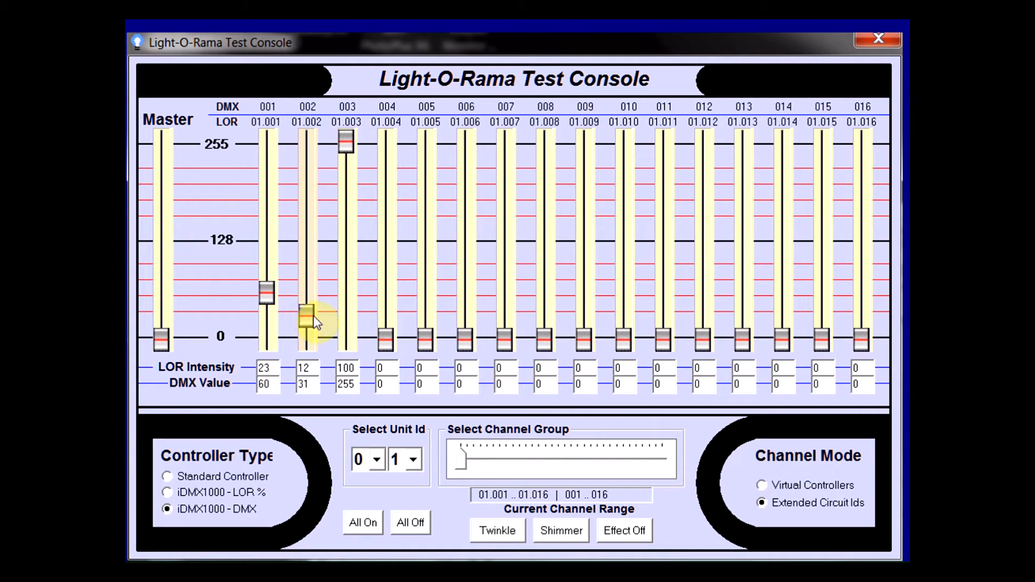
drag(313, 321, 313, 347)
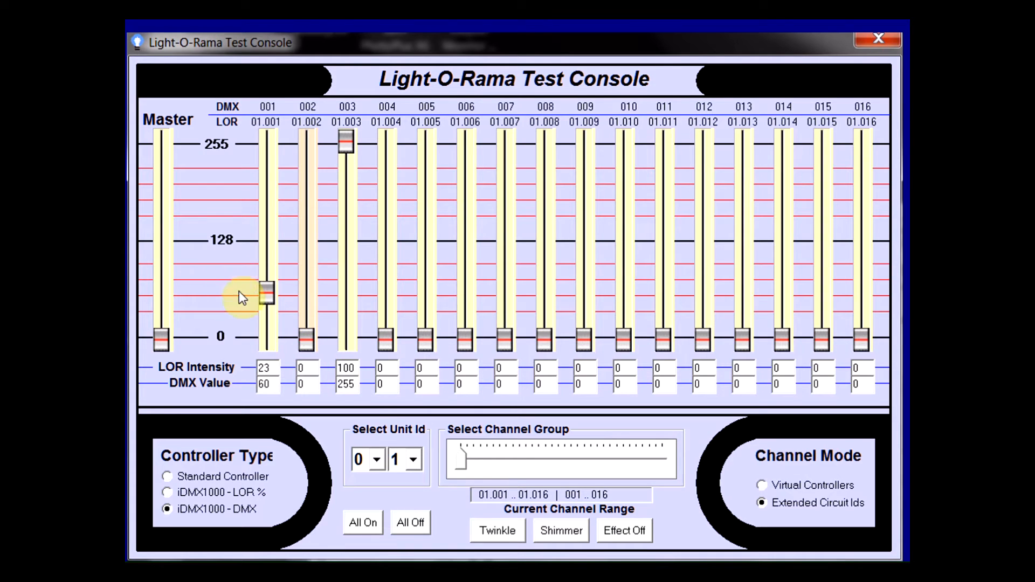
drag(263, 295, 264, 333)
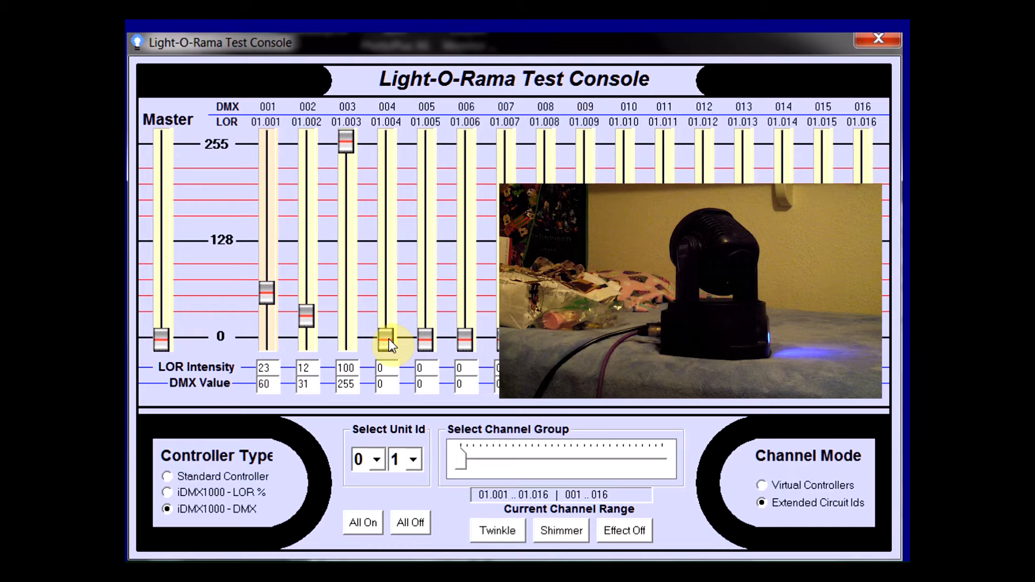
- Raise channel 4 to DMX value 255 and move the light to its end position with channel 1 at 23 and channel 2 at 6
drag(389, 339, 389, 103)
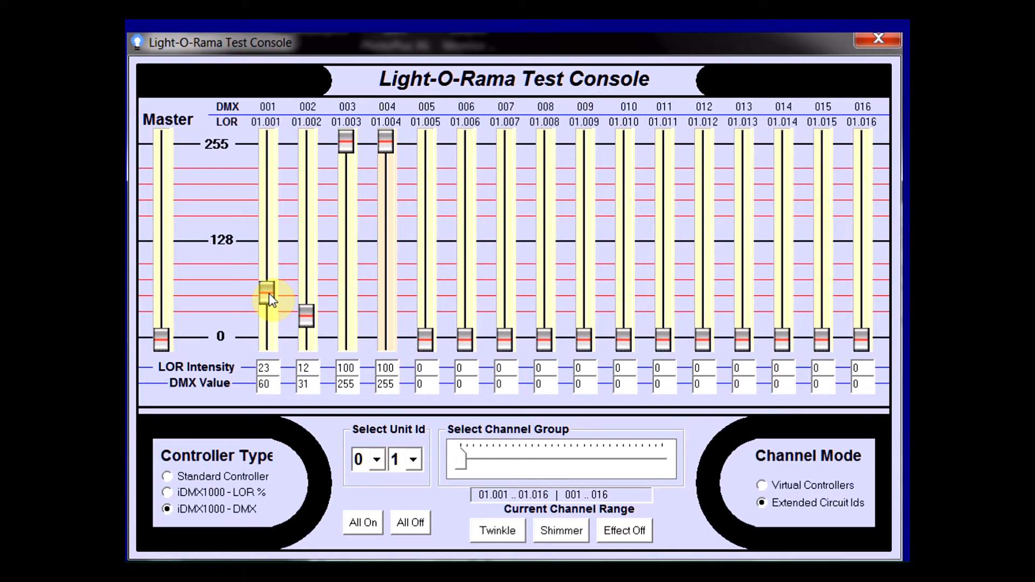
drag(270, 295, 281, 326)
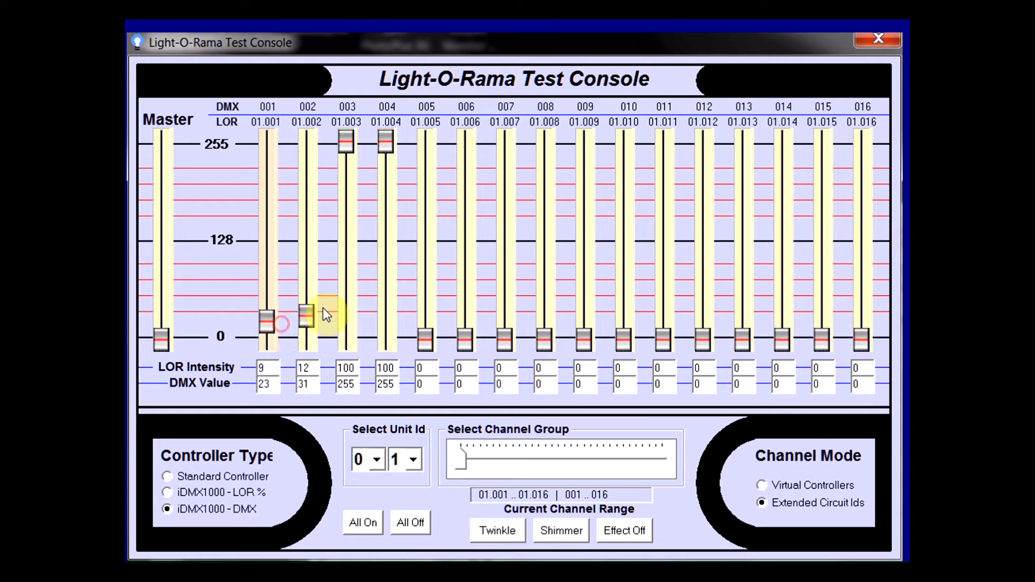
drag(304, 313, 307, 344)
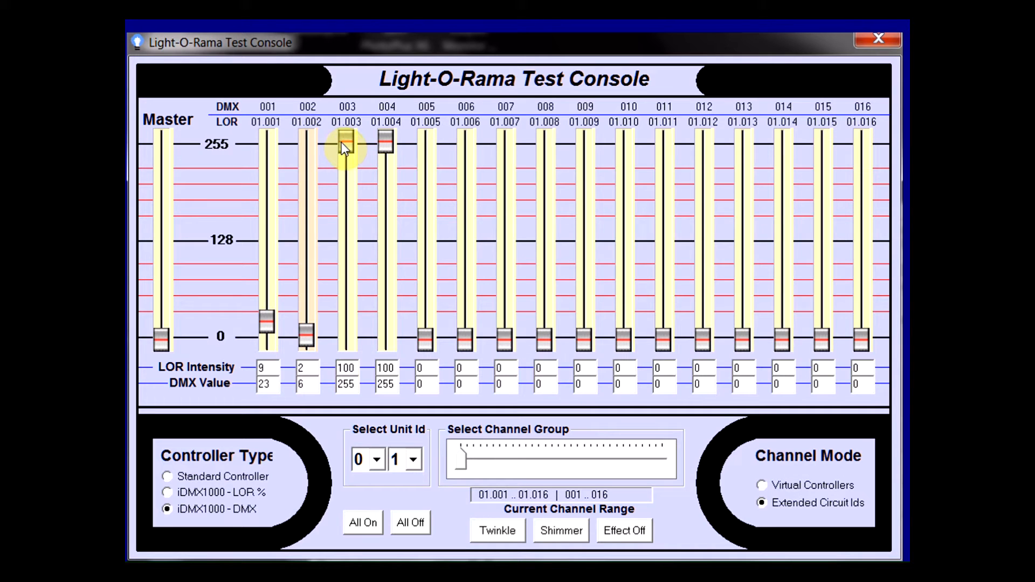
- Set up the strobe return with channel 4 at 0, channel 7 at 255 and channel 3 at 242, finishing with channel 1 at 71
drag(385, 144, 387, 349)
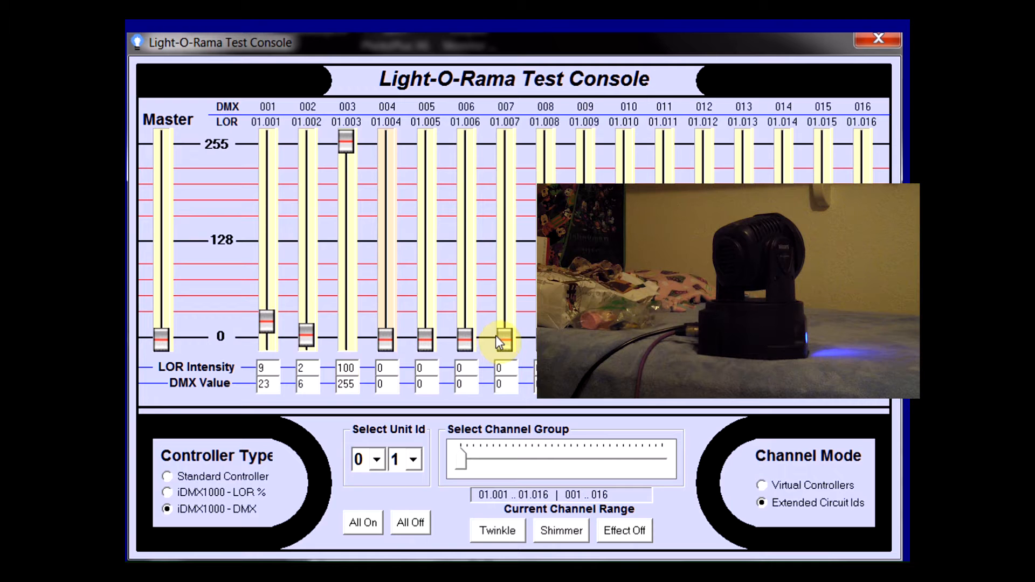
drag(514, 341, 495, 132)
mouse_move(343, 138)
mouse_down()
mouse_move(344, 196)
mouse_move(346, 143)
mouse_move(347, 154)
mouse_up()
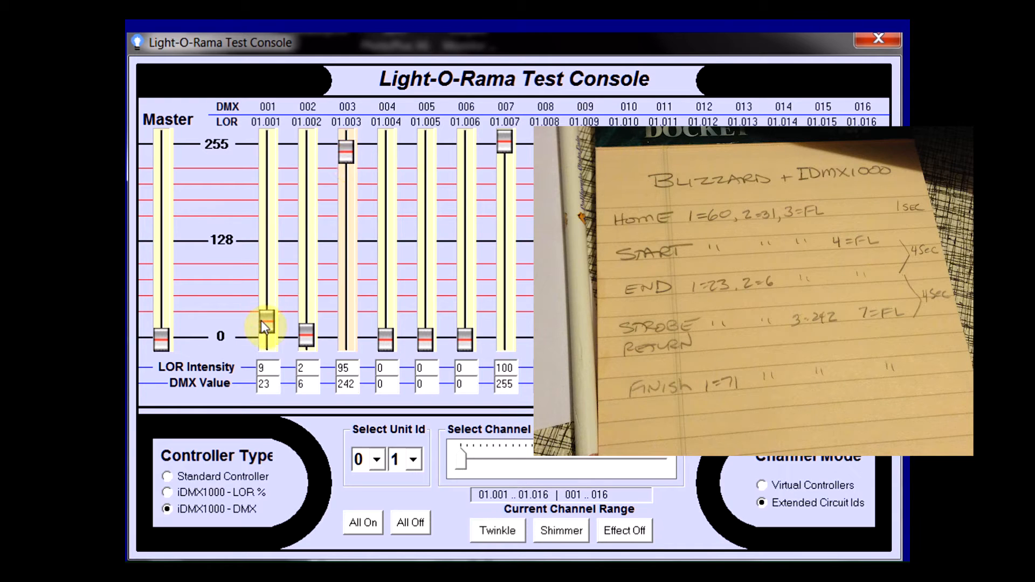
drag(268, 318, 271, 288)
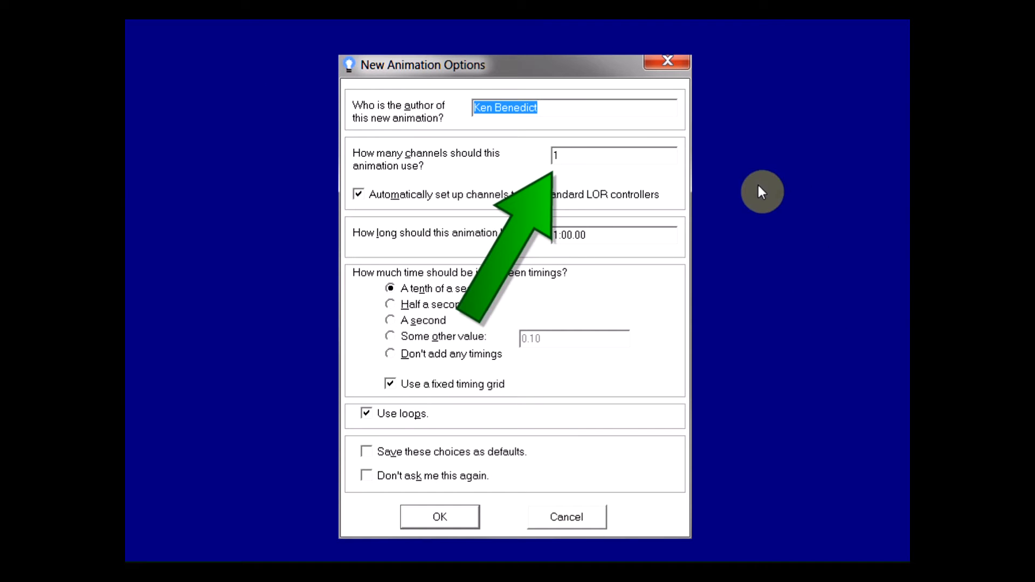
- In the Light-O-Rama Sequence Editor, create a new animation with 7 channels and a length of 16 seconds
double_click(598, 160)
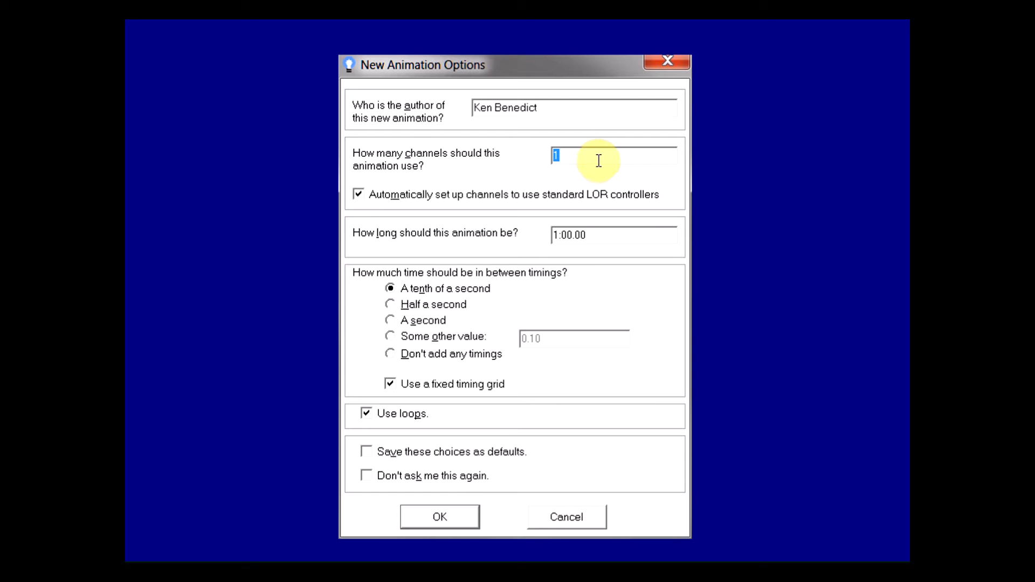
text(7)
double_click(606, 237)
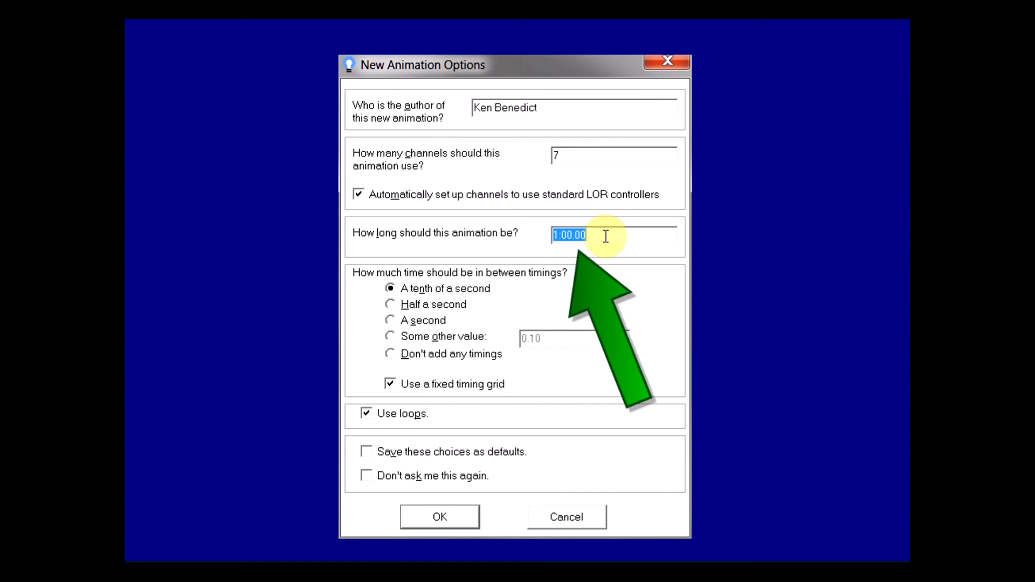
text(16)
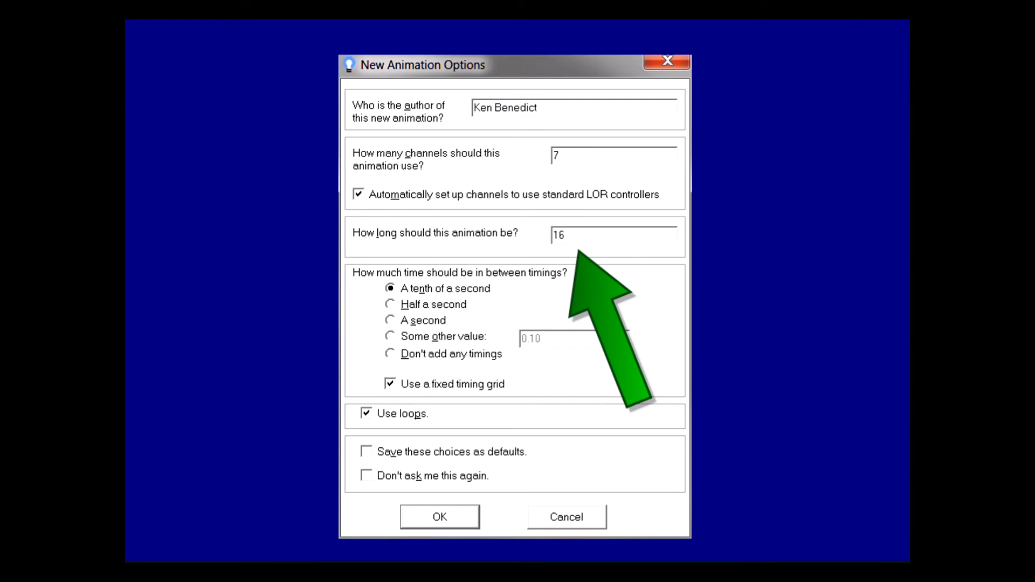
click(448, 517)
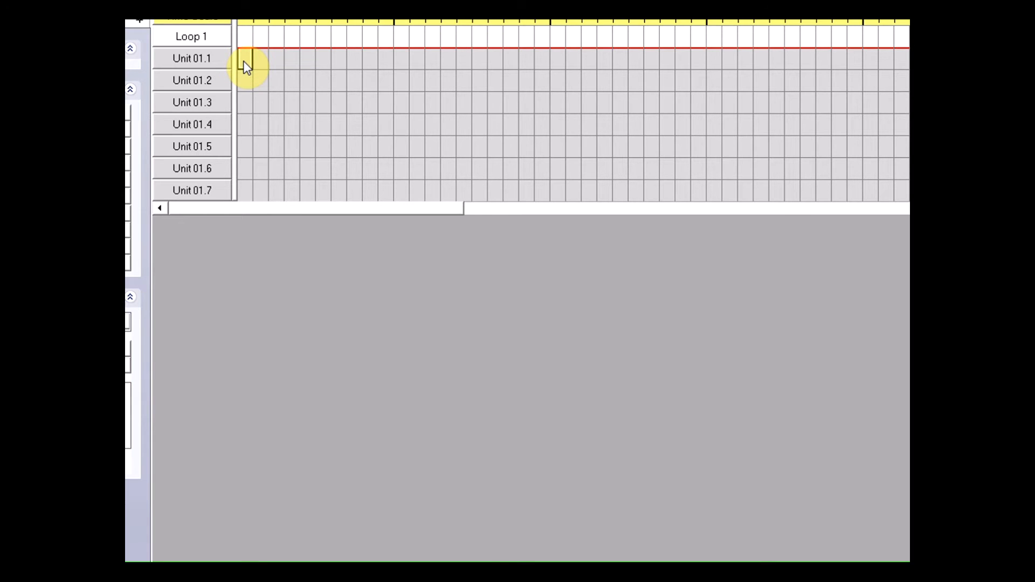
- Apply a DMX intensity of 60 to channel Unit 01.1 from 0.00 to 1.00 seconds
mouse_move(244, 60)
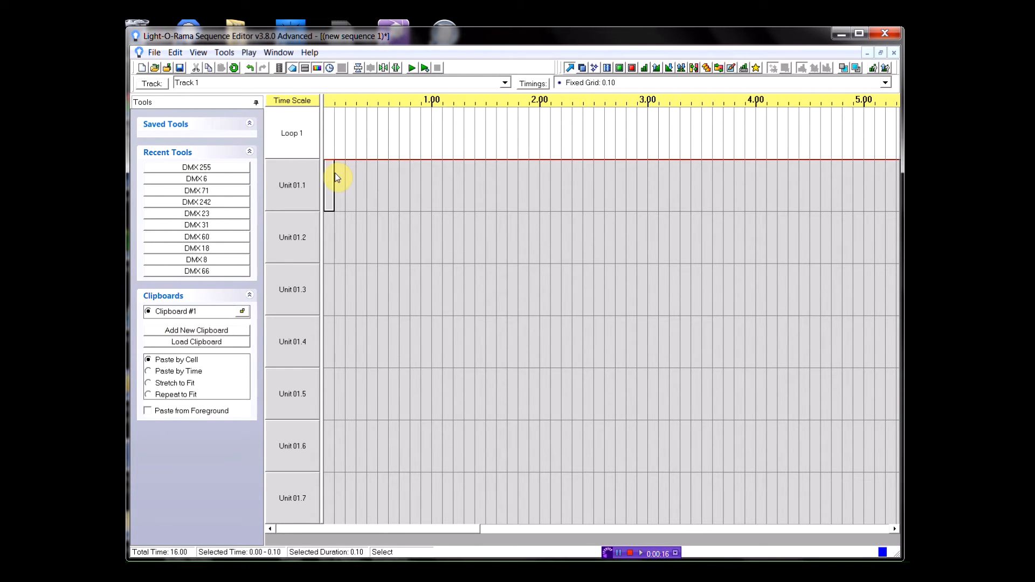
click(744, 67)
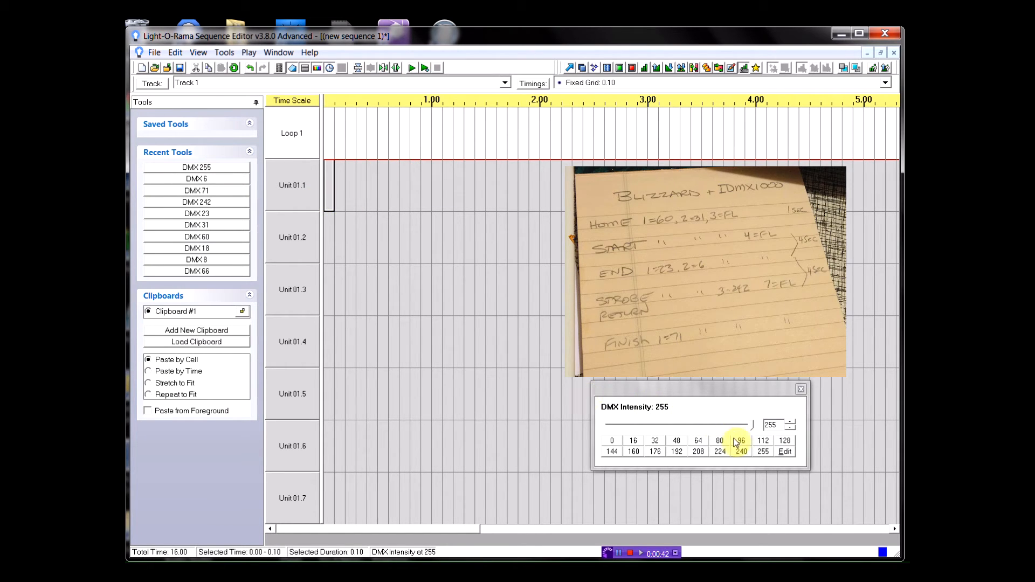
click(698, 441)
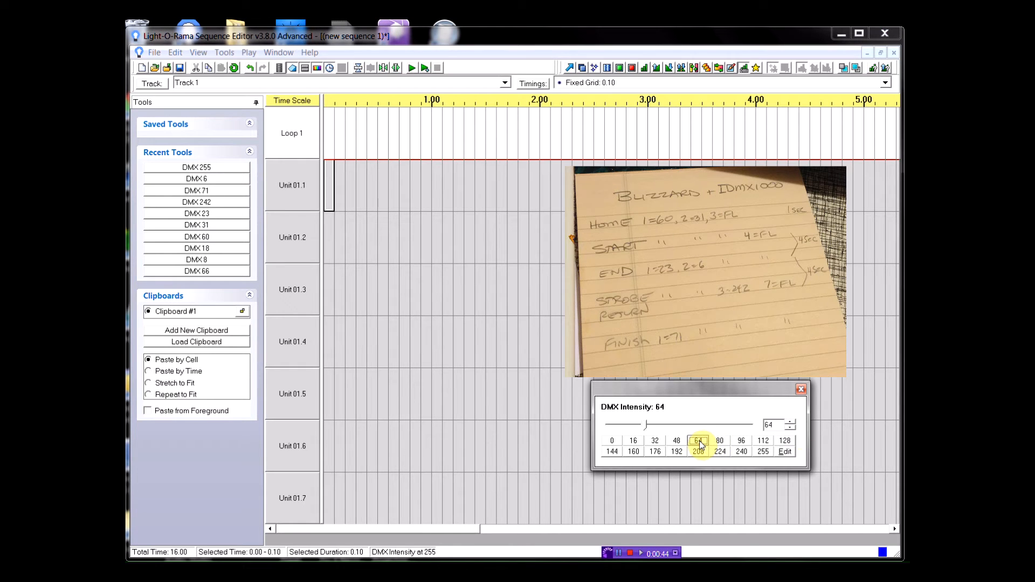
click(790, 429)
click(790, 428)
click(790, 428)
click(789, 428)
drag(428, 178, 330, 186)
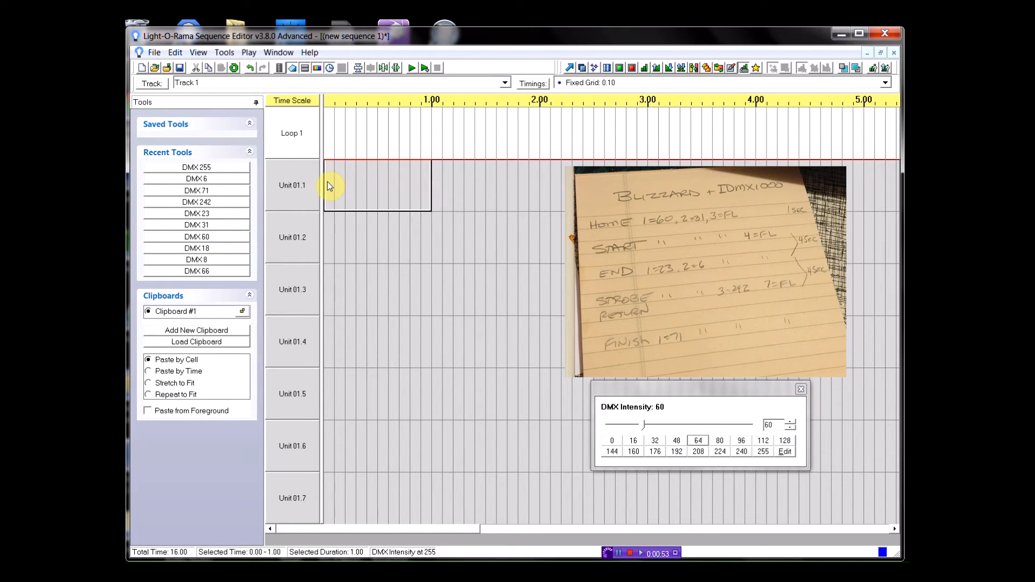
click(329, 183)
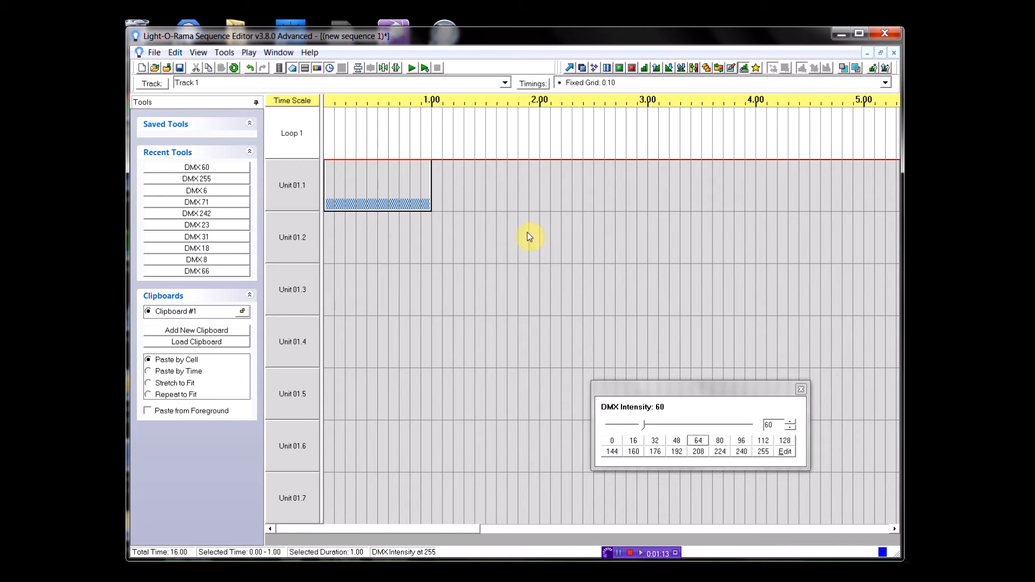
- Apply a DMX intensity of 31 to channel Unit 01.2 from 0.00 to 1.00 seconds
click(654, 441)
click(790, 429)
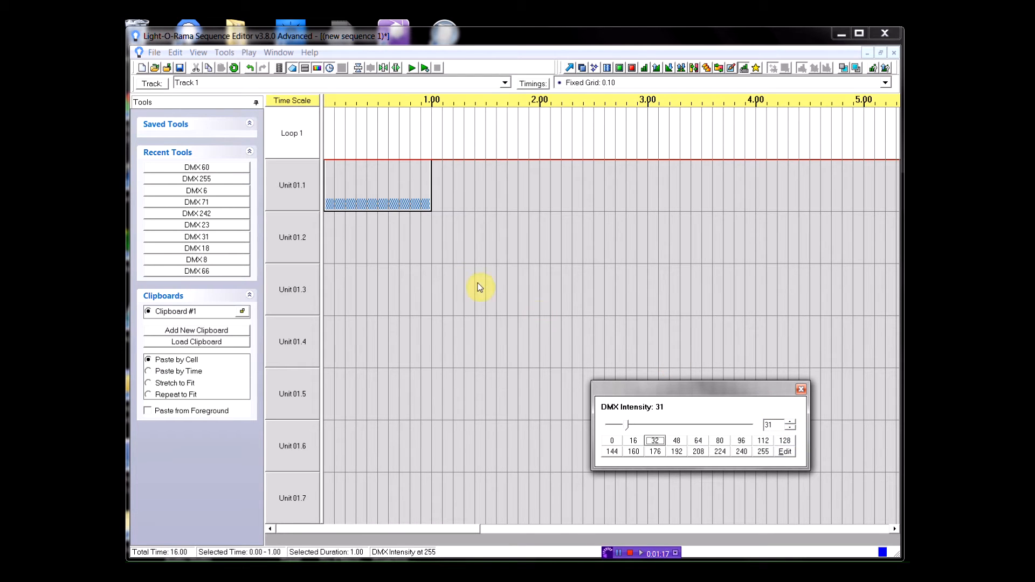
drag(427, 247, 324, 241)
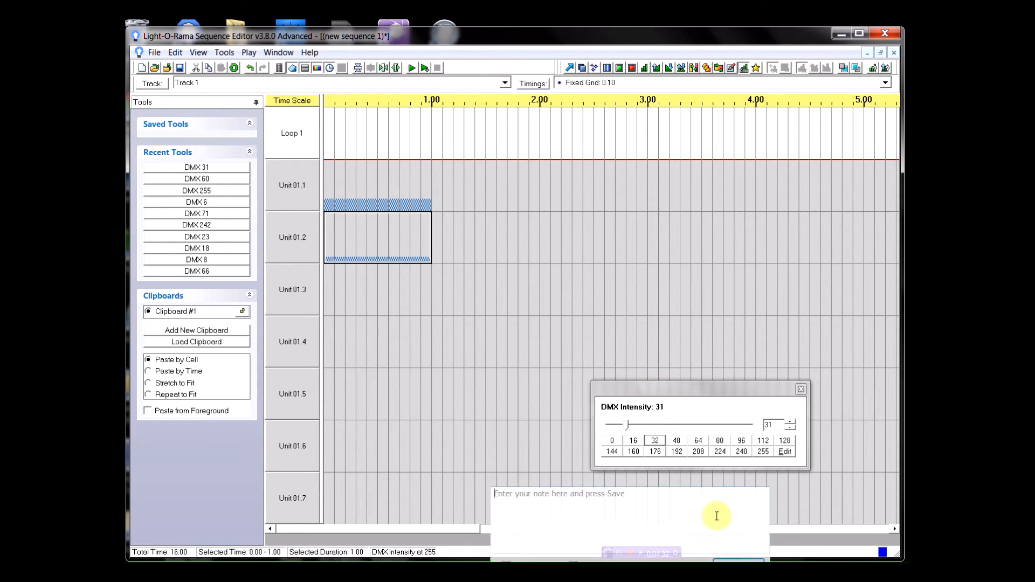
- Apply a DMX intensity of 255 to channel Unit 01.3 from 0.00 to 5.00 seconds
click(764, 452)
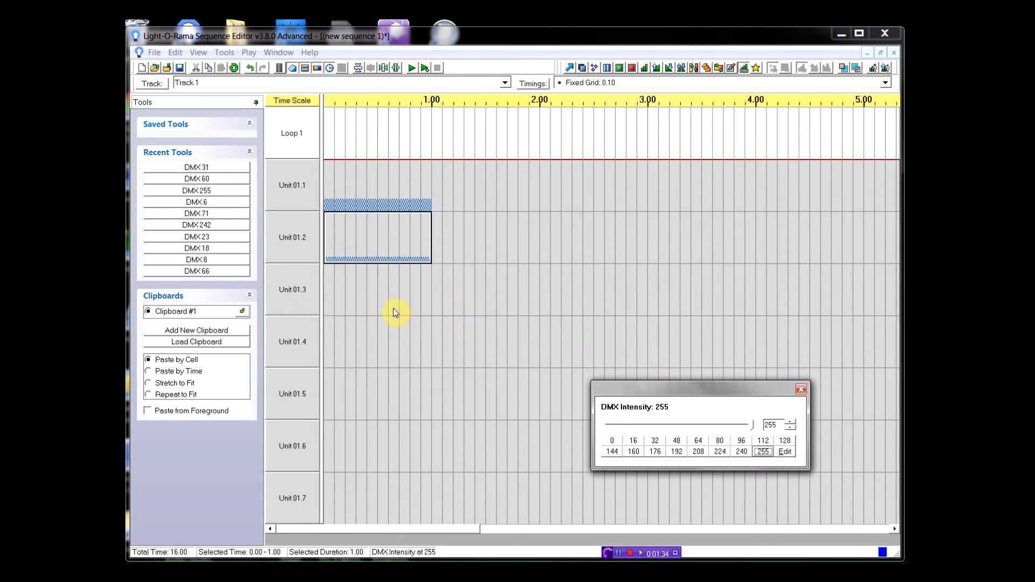
click(329, 293)
drag(429, 287, 862, 289)
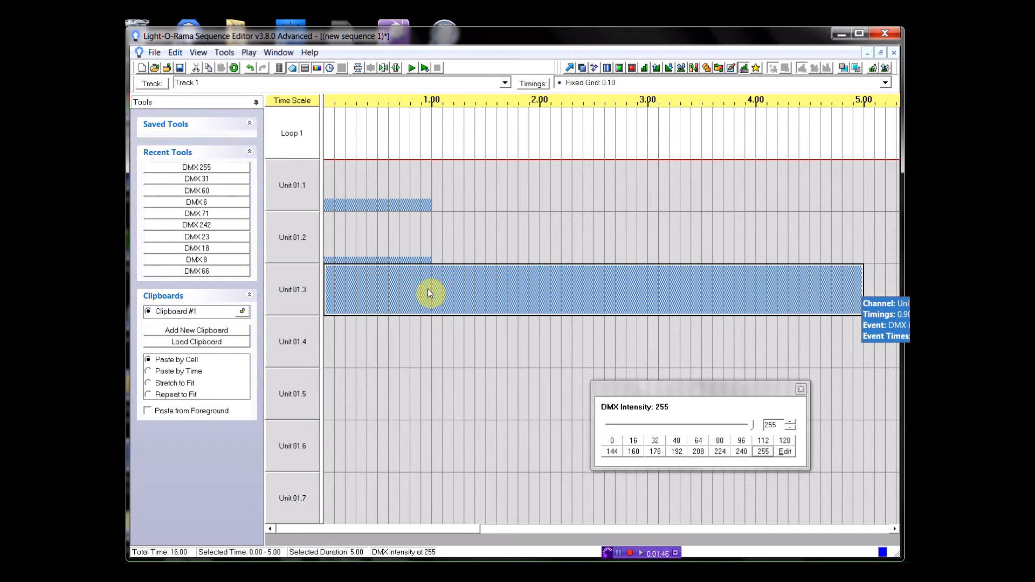
- Set the play range to Selection and select the first 1.20 seconds of channel Unit 01.1
click(569, 69)
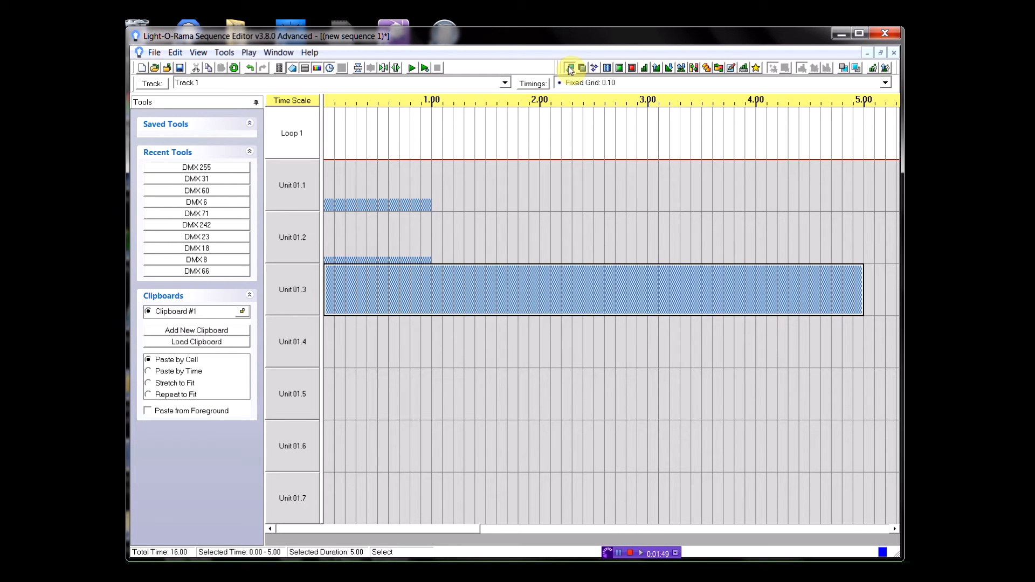
click(248, 52)
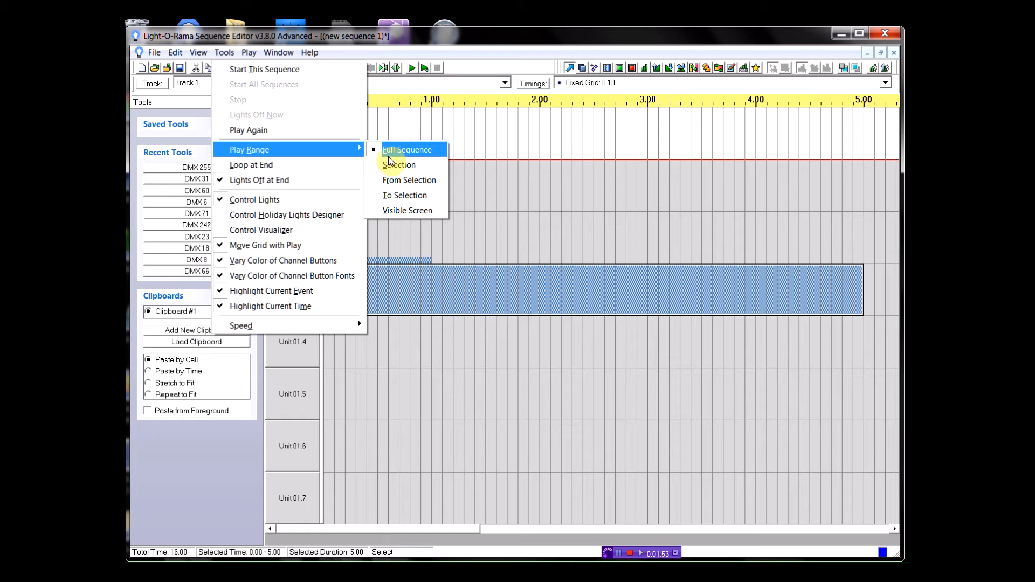
click(394, 164)
drag(453, 185, 314, 188)
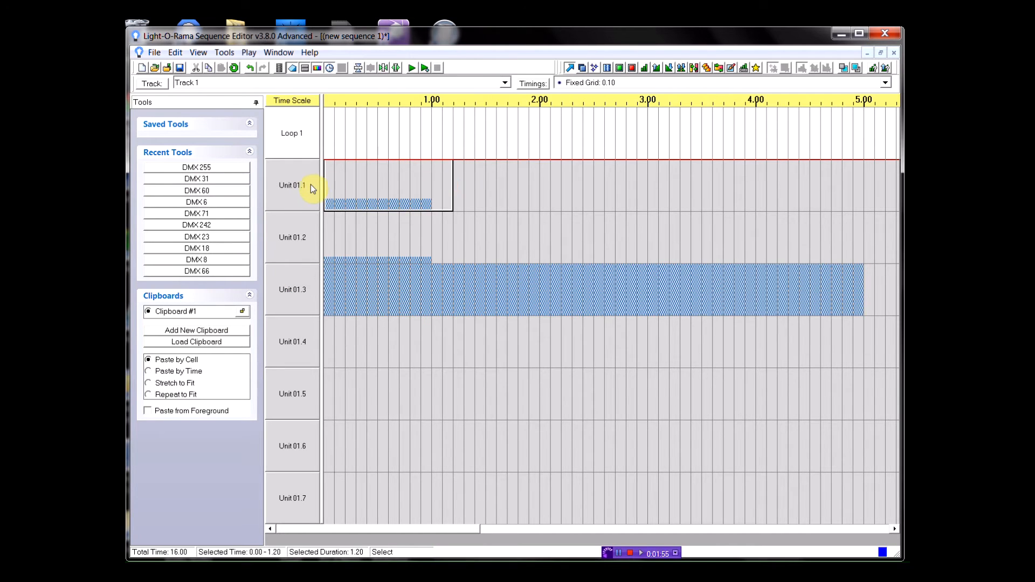
- Play the selected range, and apply a DMX intensity of 255 to channel Unit 01.4 from 1.00 to 5.00 seconds
click(411, 67)
mouse_move(394, 193)
click(744, 68)
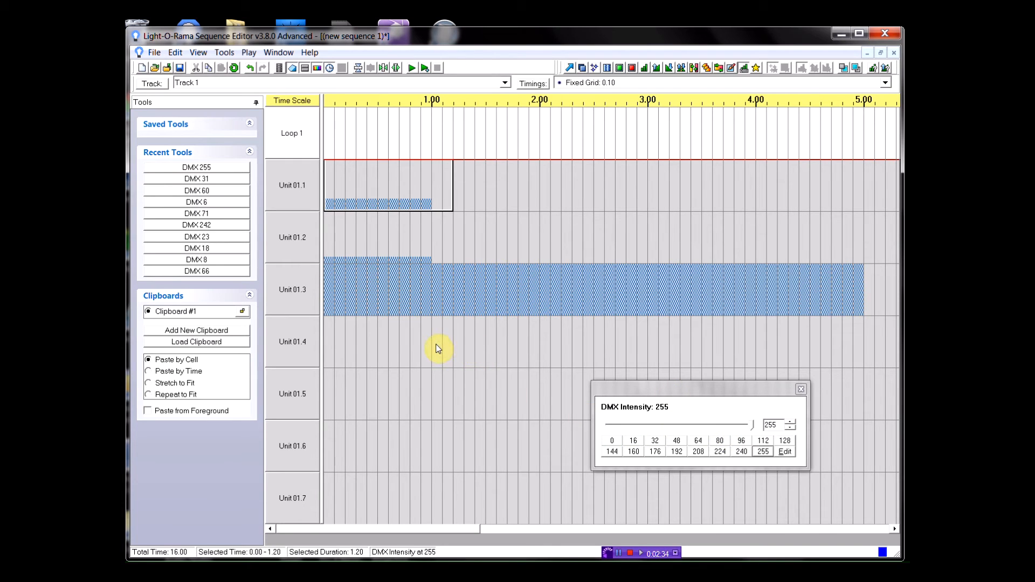
drag(437, 348, 858, 345)
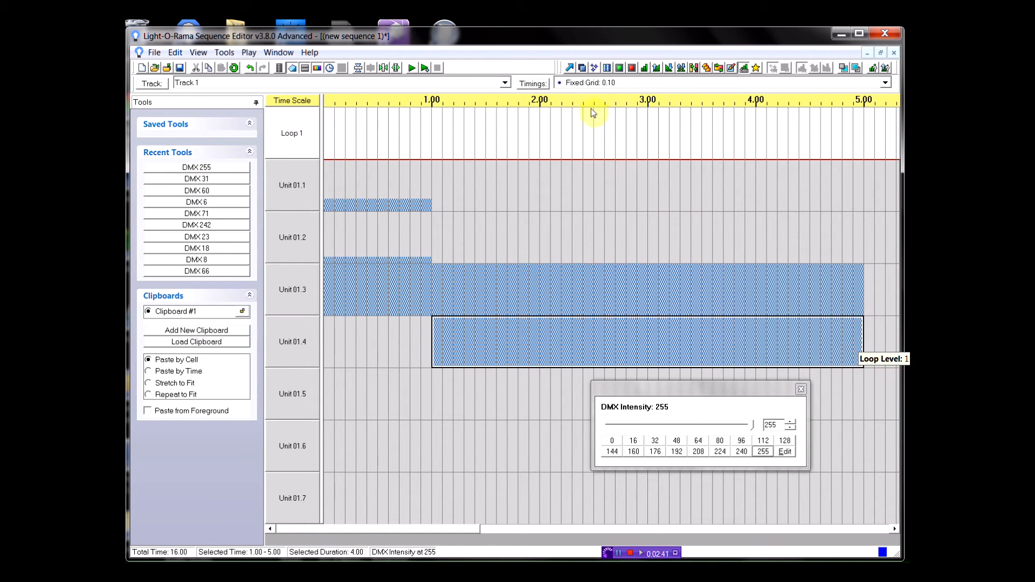
- Select channel Unit 01.1 from 0.00 to 5.30 seconds and play that selection
click(570, 68)
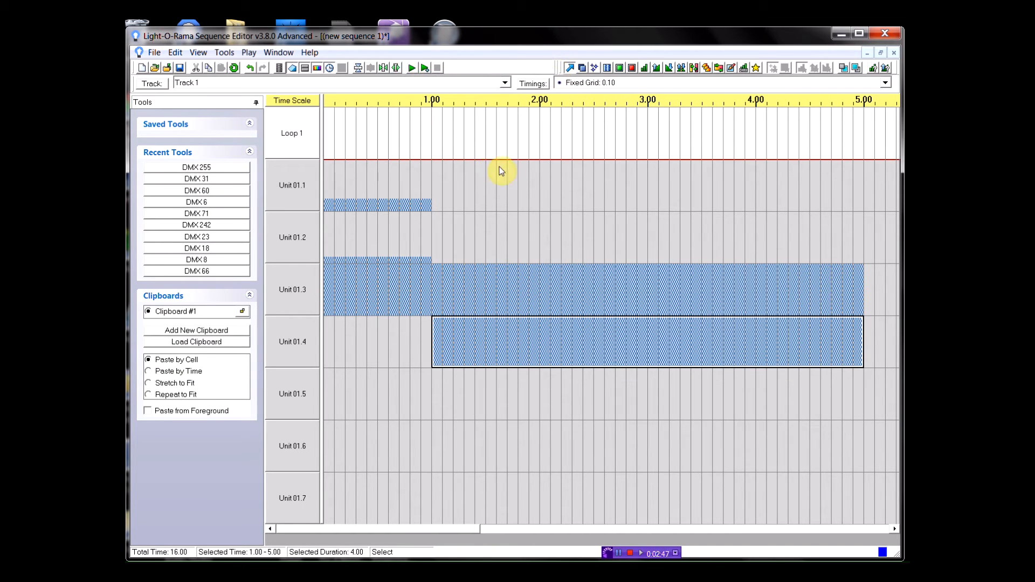
drag(893, 199, 258, 194)
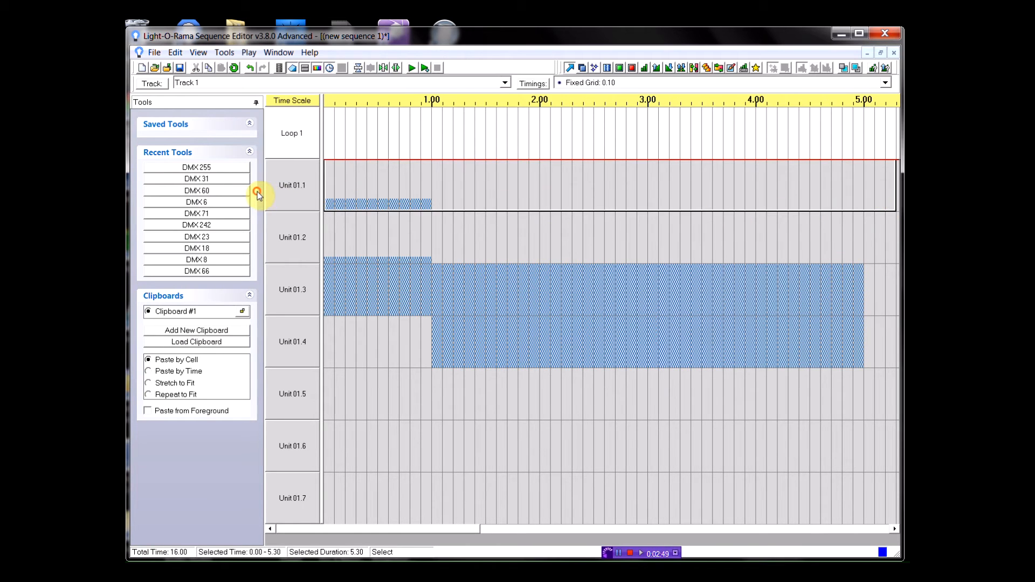
click(410, 66)
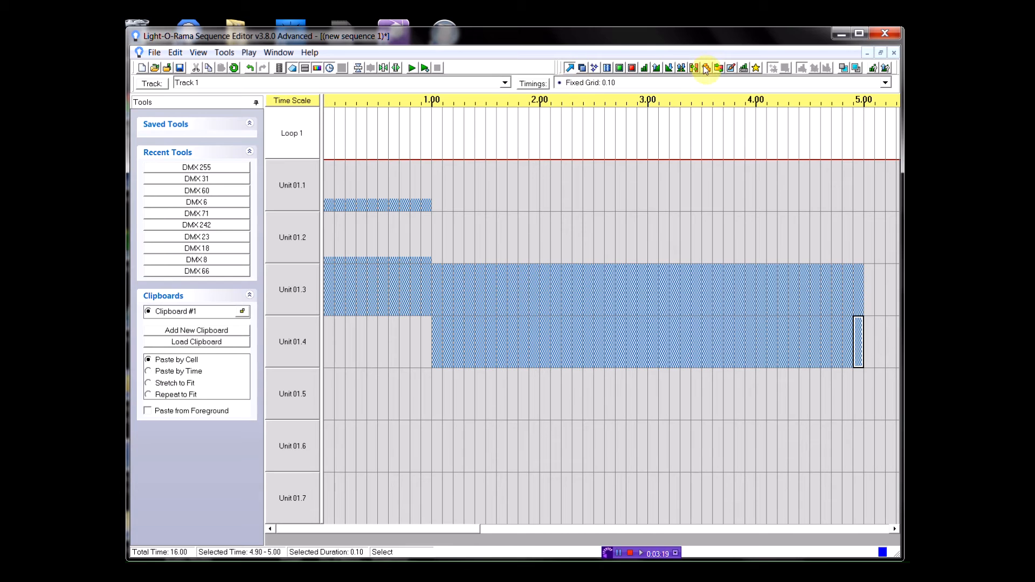
- Apply a DMX intensity of 23 to channel Unit 01.1 from 4.90 to 5.00 seconds
click(743, 67)
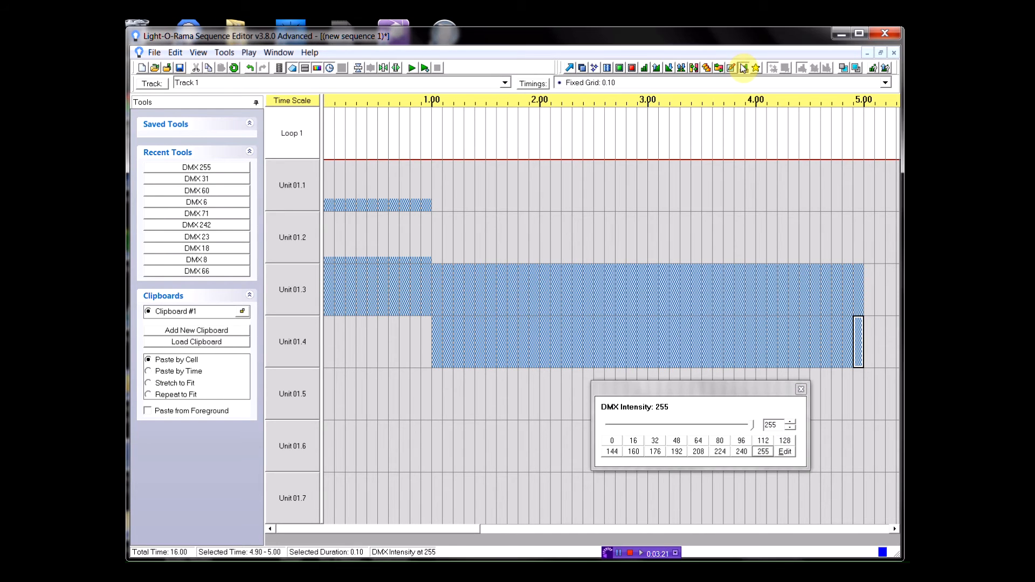
click(633, 438)
click(791, 423)
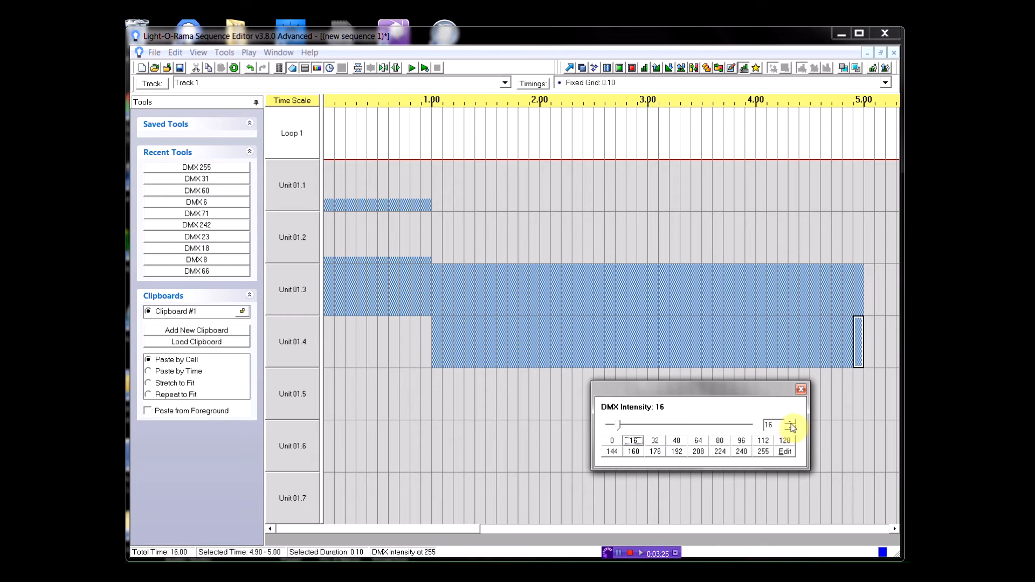
click(790, 423)
click(791, 423)
click(790, 422)
click(791, 422)
click(790, 423)
click(790, 423)
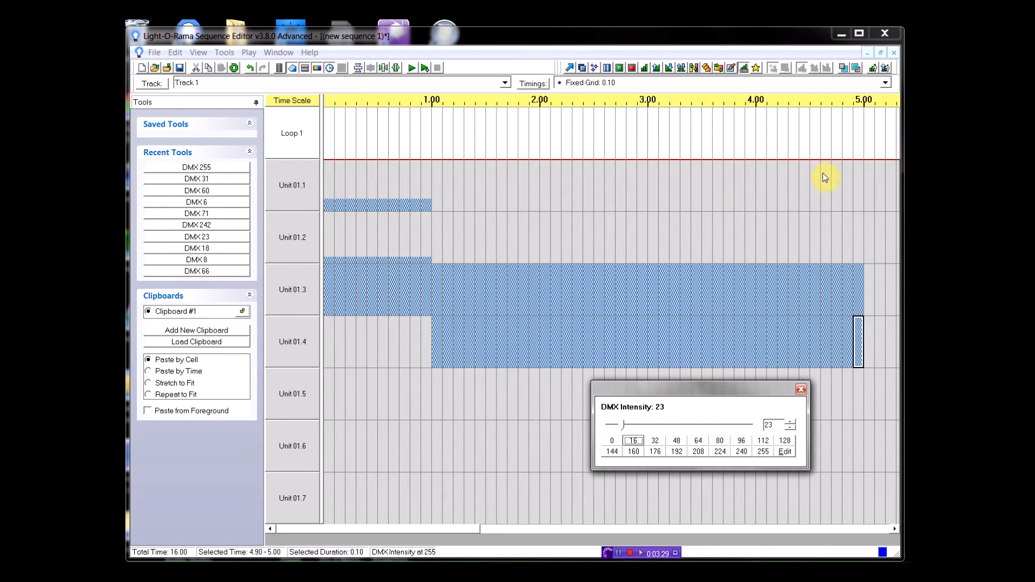
click(858, 187)
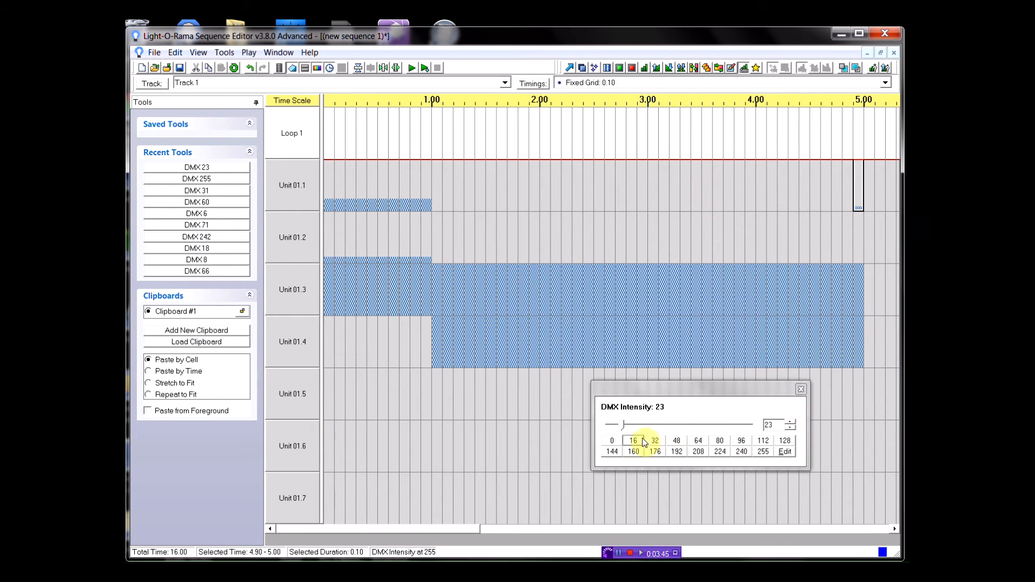
- Apply a DMX intensity of 6 to channel Unit 01.2 from 4.90 to 5.00 seconds
click(612, 441)
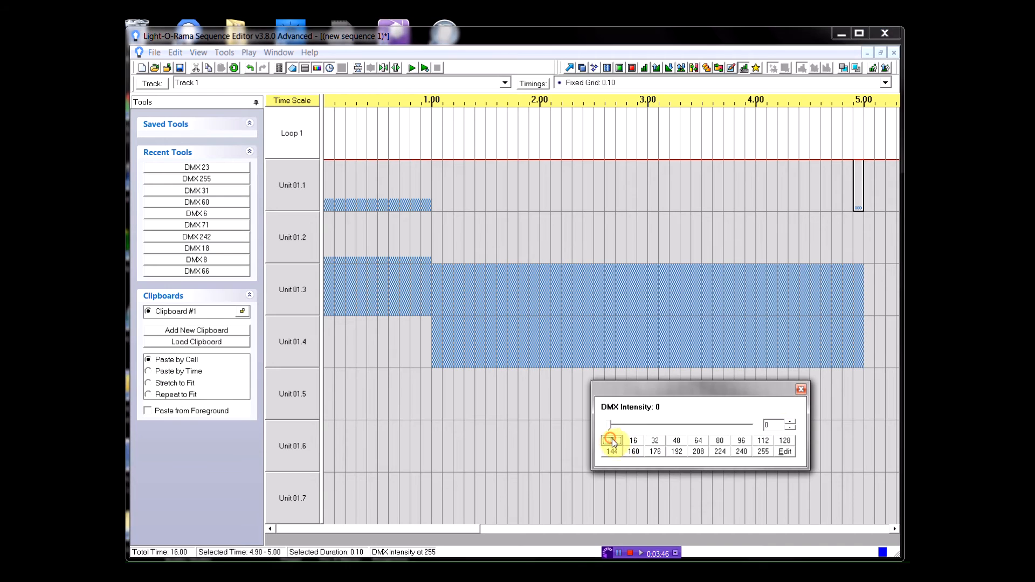
click(791, 422)
click(791, 422)
click(791, 423)
click(791, 422)
click(790, 422)
click(791, 423)
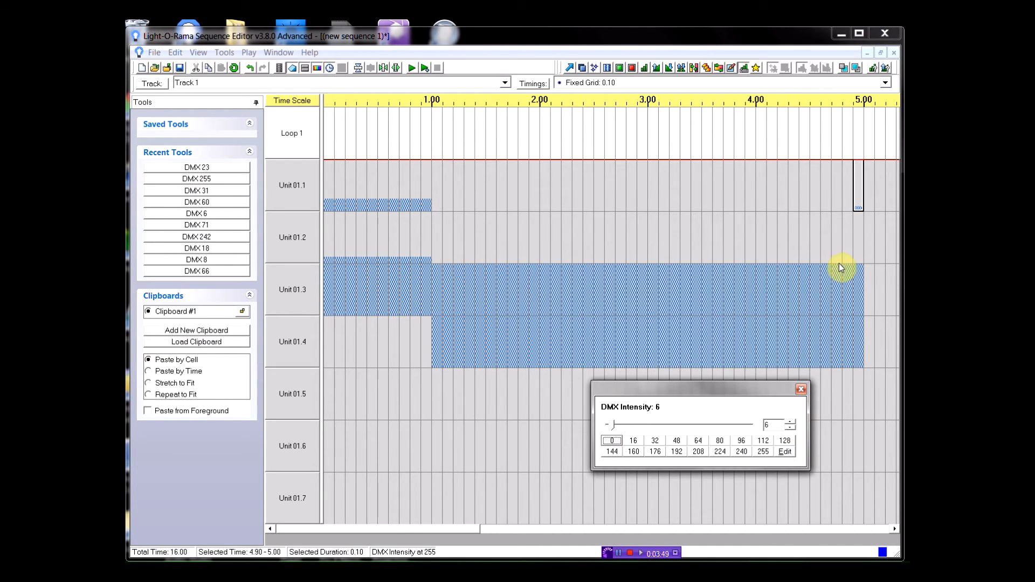
click(859, 231)
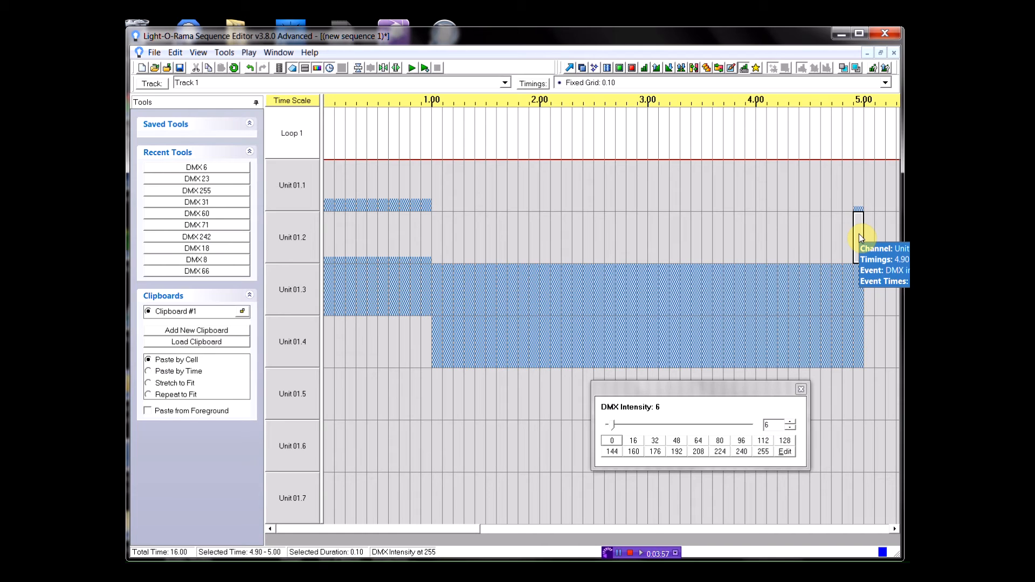
- Use Fill to ramp the empty stretches of channels Unit 01.1 and Unit 01.2 from 1.00 to 4.90 seconds
click(696, 68)
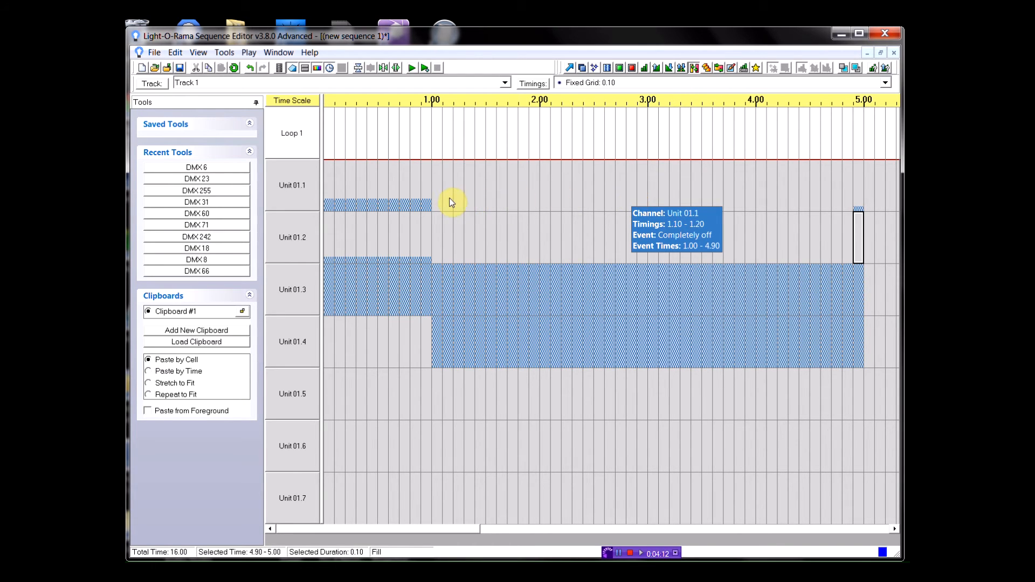
click(678, 196)
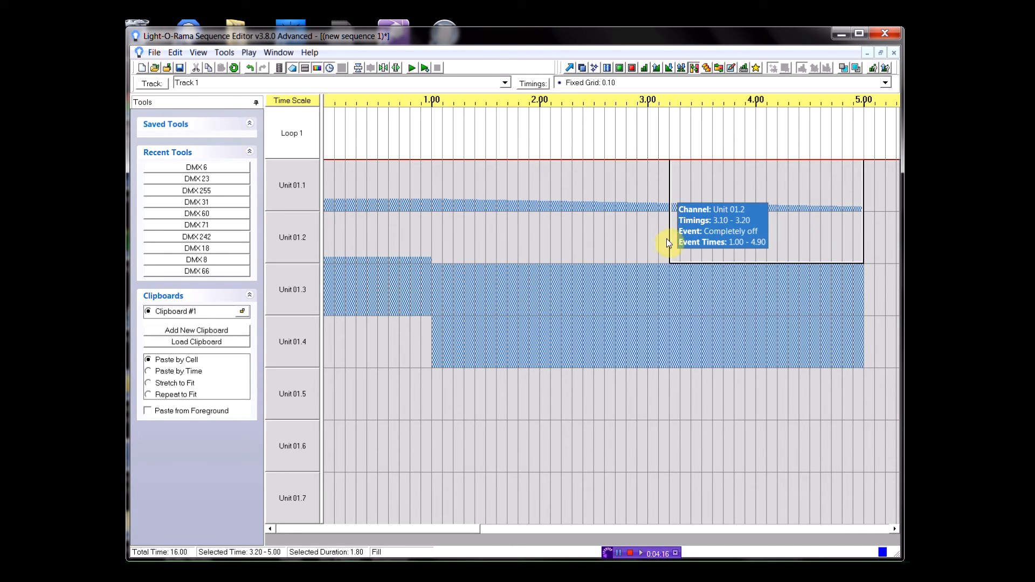
click(655, 248)
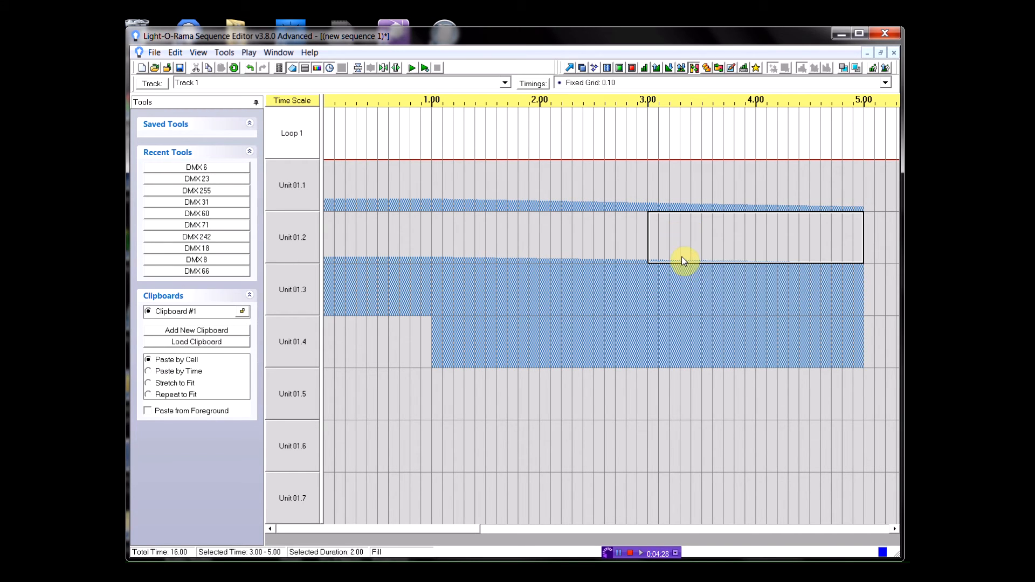
- Select channel Unit 01.1 from 0.00 to 5.10 seconds and play the selection to check the ramped movement
click(570, 68)
drag(873, 189, 279, 183)
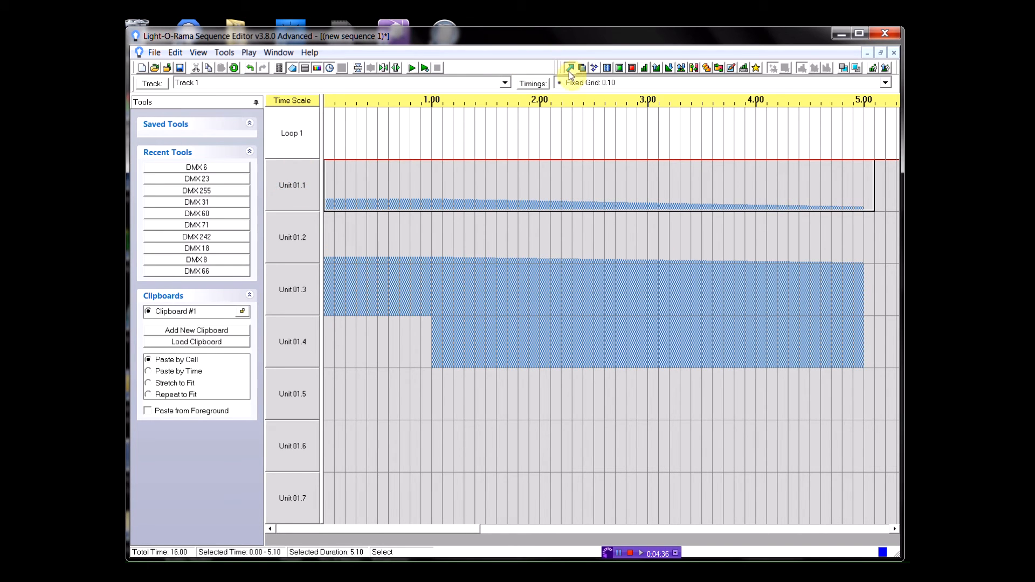
click(412, 68)
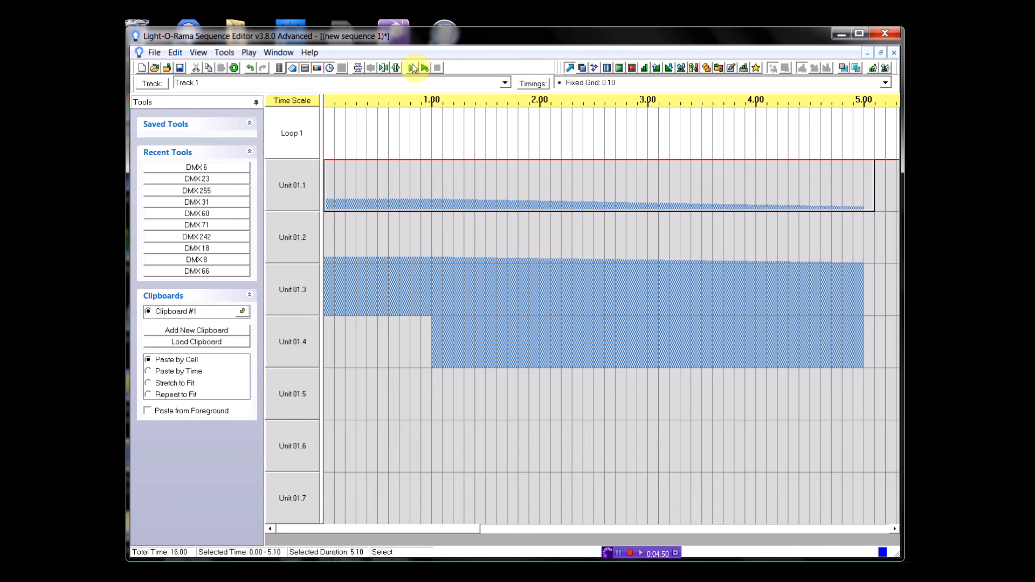
- Apply a DMX intensity of 242 to channel Unit 01.3 from 5.00 to 9.10 seconds
drag(460, 531, 627, 532)
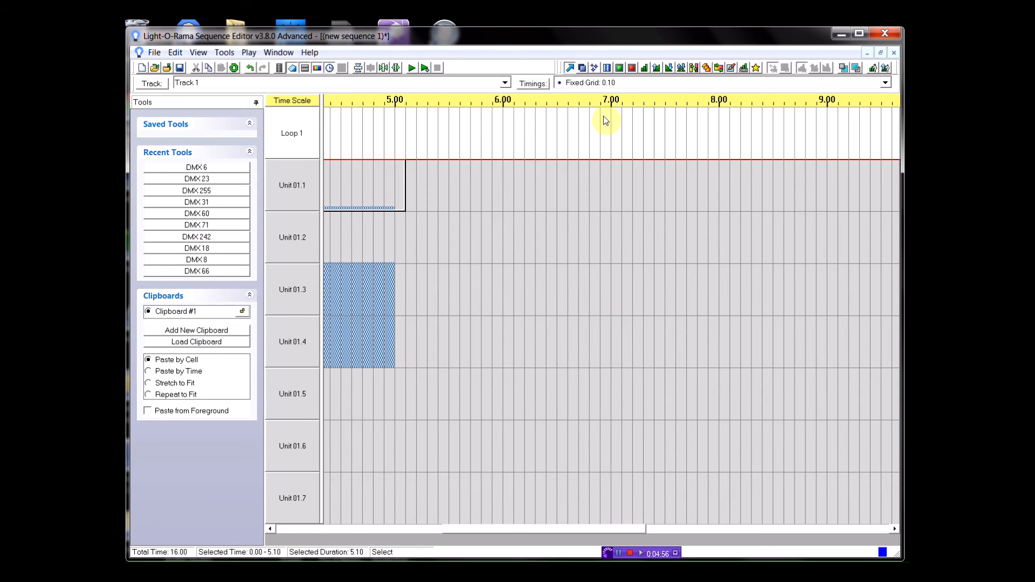
click(745, 69)
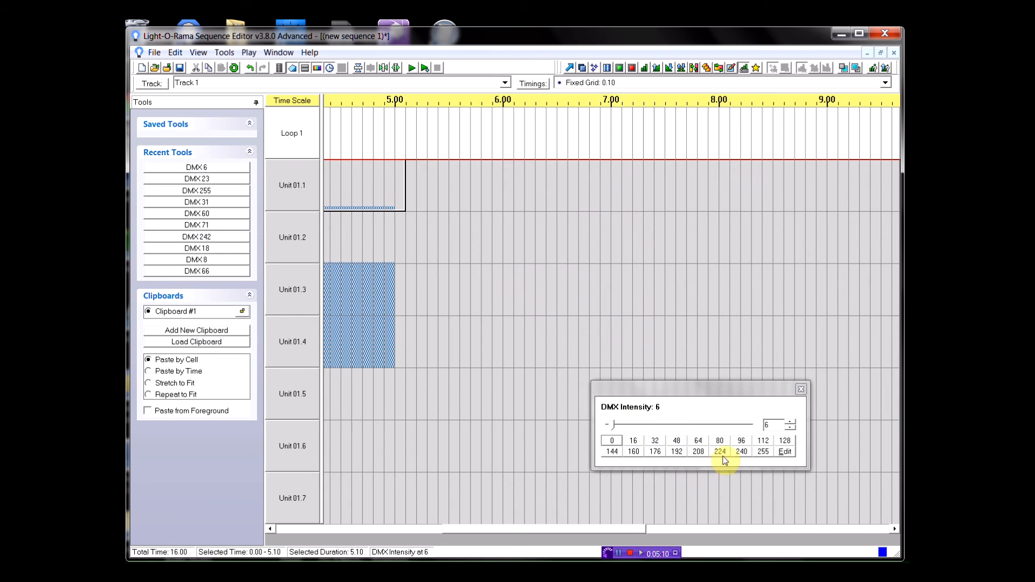
click(741, 451)
click(790, 422)
click(791, 422)
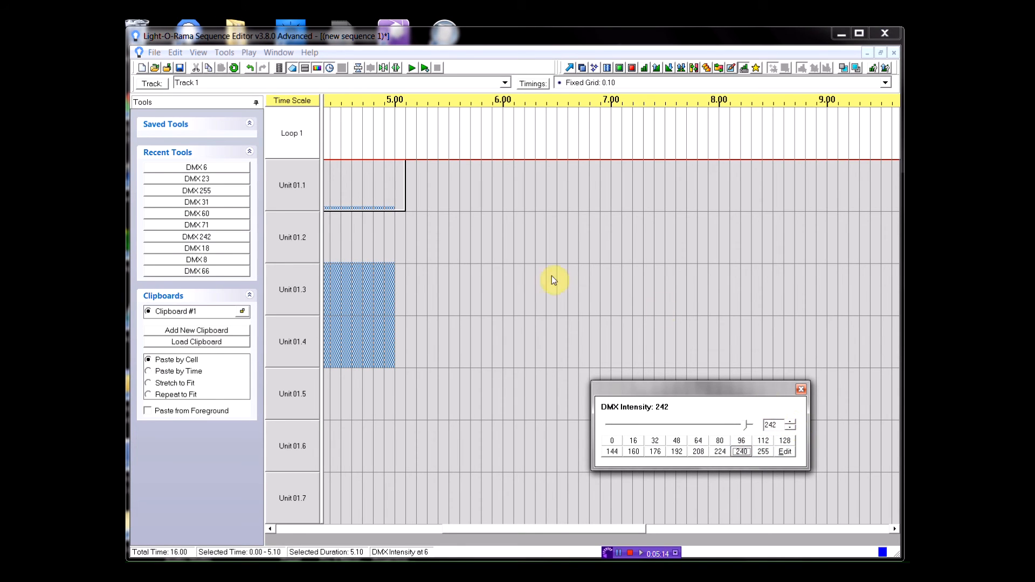
drag(403, 293, 819, 298)
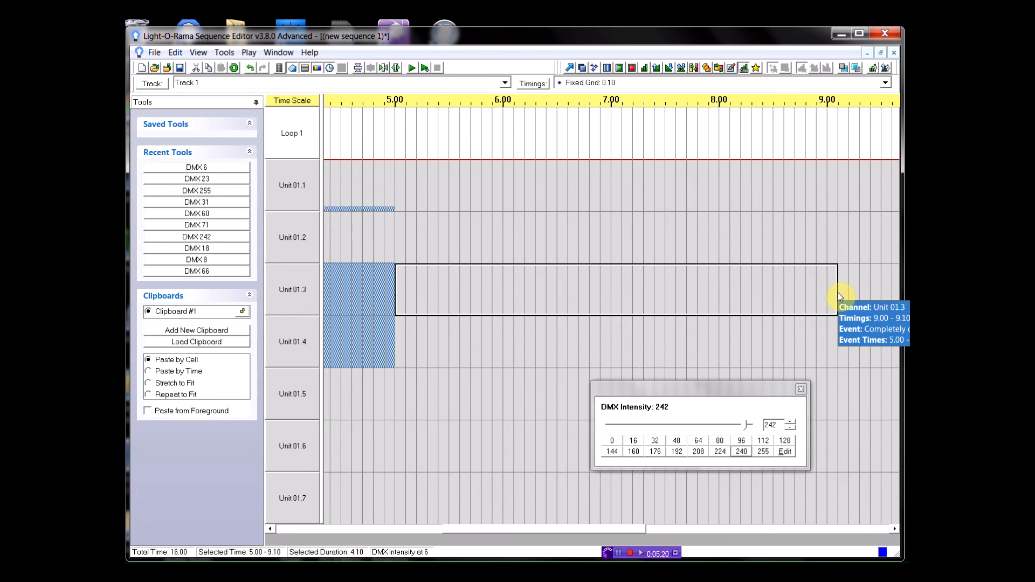
click(838, 293)
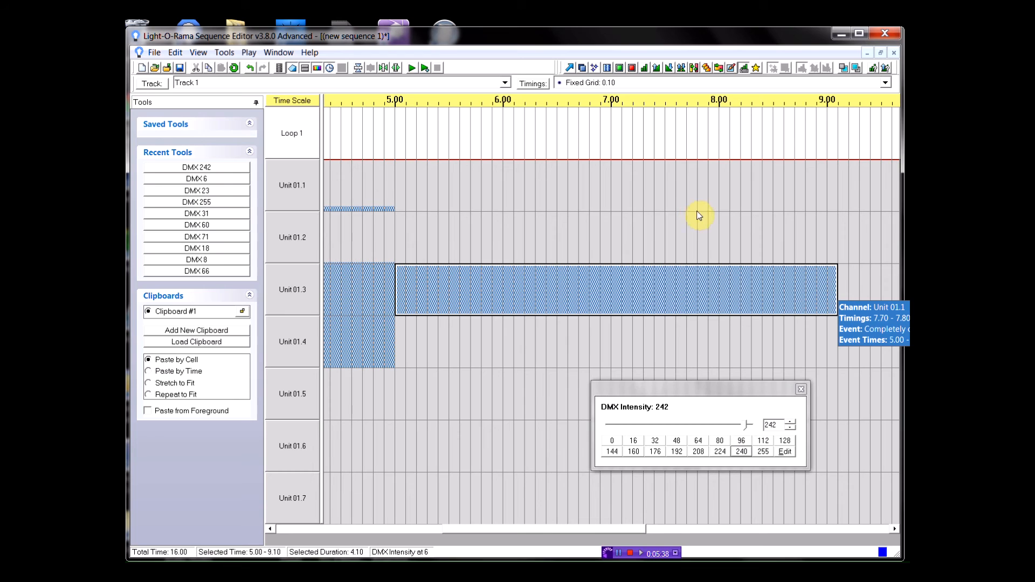
- Apply a DMX intensity of 71 to channel Unit 01.1 from 9.00 to 9.10 seconds
click(699, 441)
click(791, 423)
click(790, 422)
click(791, 422)
click(790, 422)
click(790, 422)
click(791, 423)
click(790, 423)
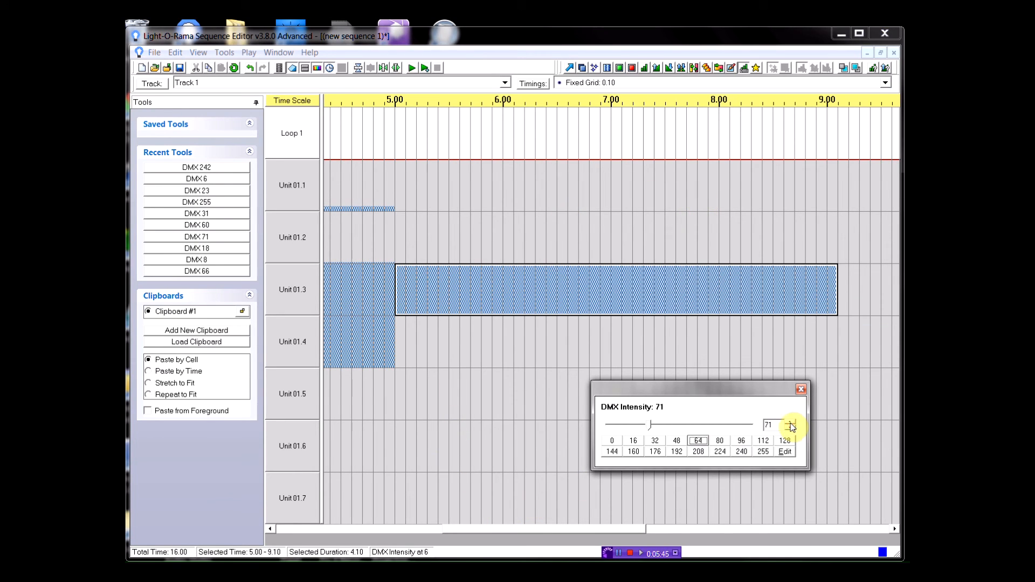
click(831, 187)
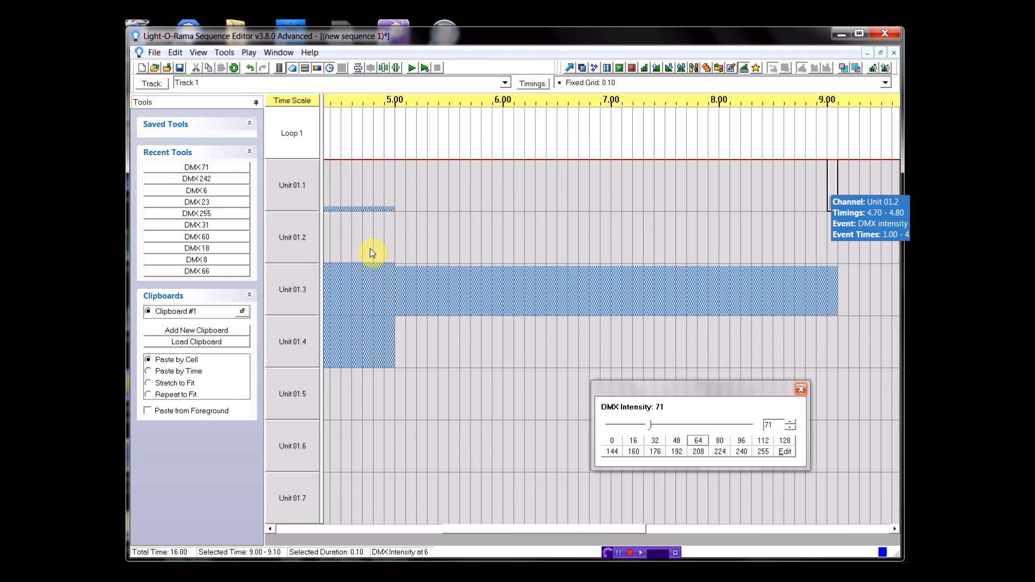
- Apply a DMX intensity of 6 to channel Unit 01.2 from 5.00 to 9.10 seconds
click(632, 441)
click(790, 428)
click(791, 428)
click(791, 428)
click(791, 429)
click(791, 428)
click(791, 428)
click(790, 428)
click(791, 429)
click(791, 428)
click(791, 428)
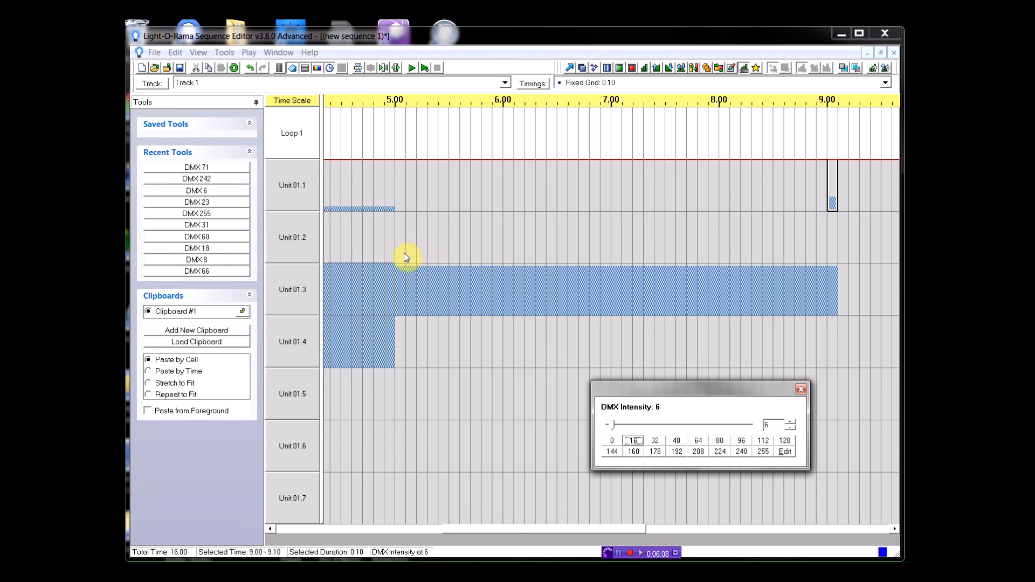
drag(398, 254, 827, 251)
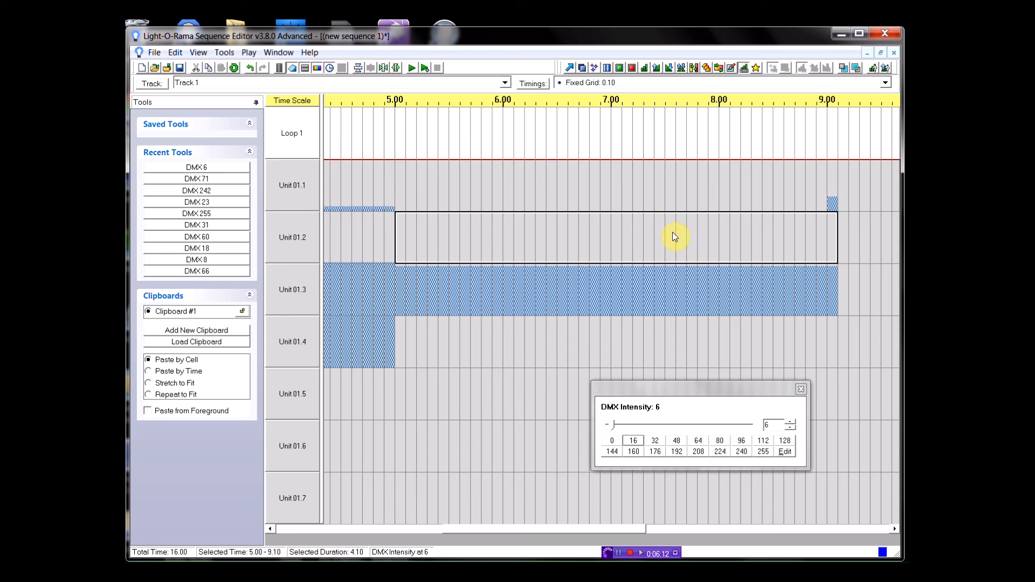
- Apply a DMX intensity of 255 to channel Unit 01.7 from 5.00 to 9.10 seconds
mouse_move(671, 231)
mouse_move(667, 300)
click(764, 451)
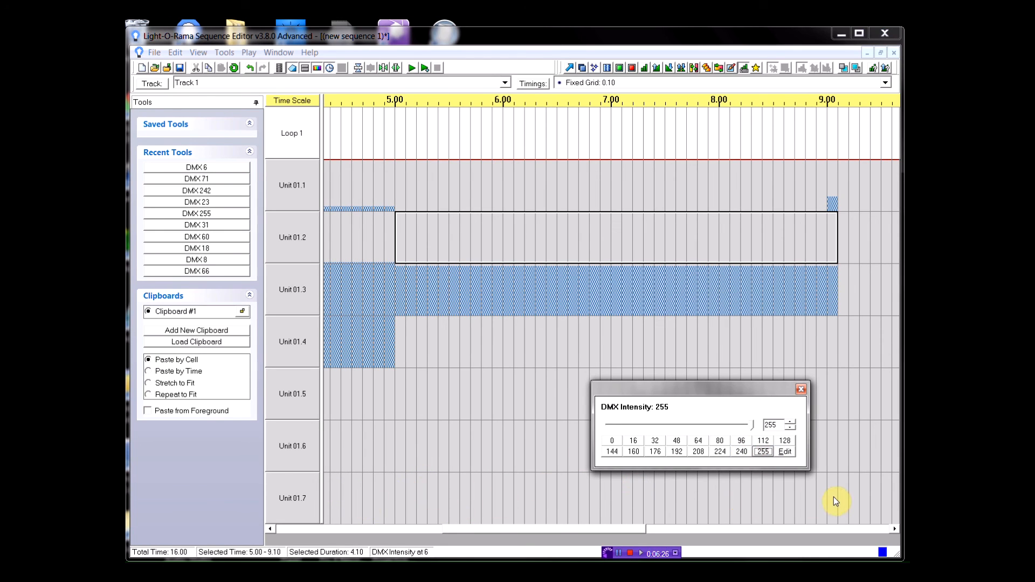
drag(833, 497, 868, 503)
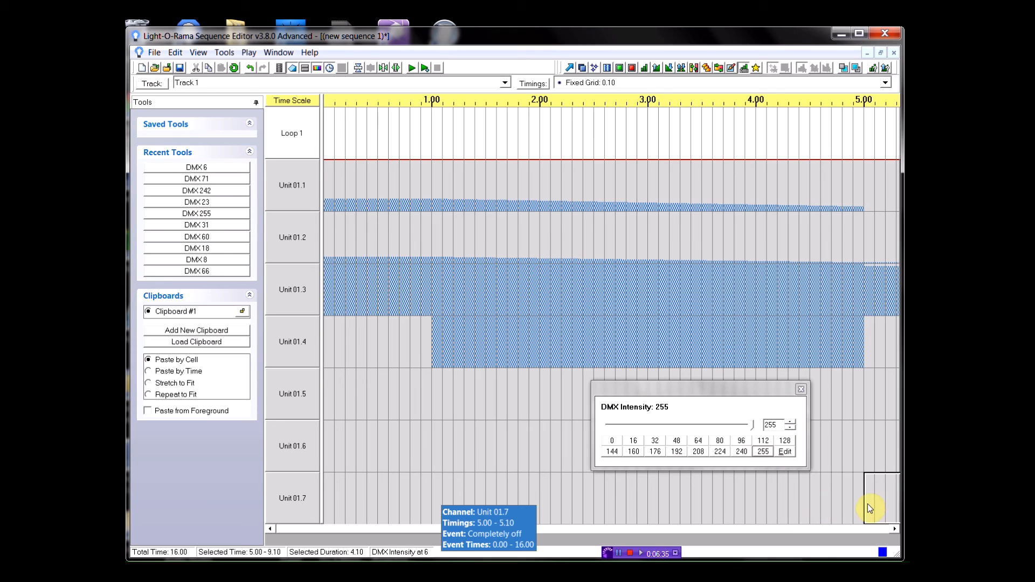
click(868, 503)
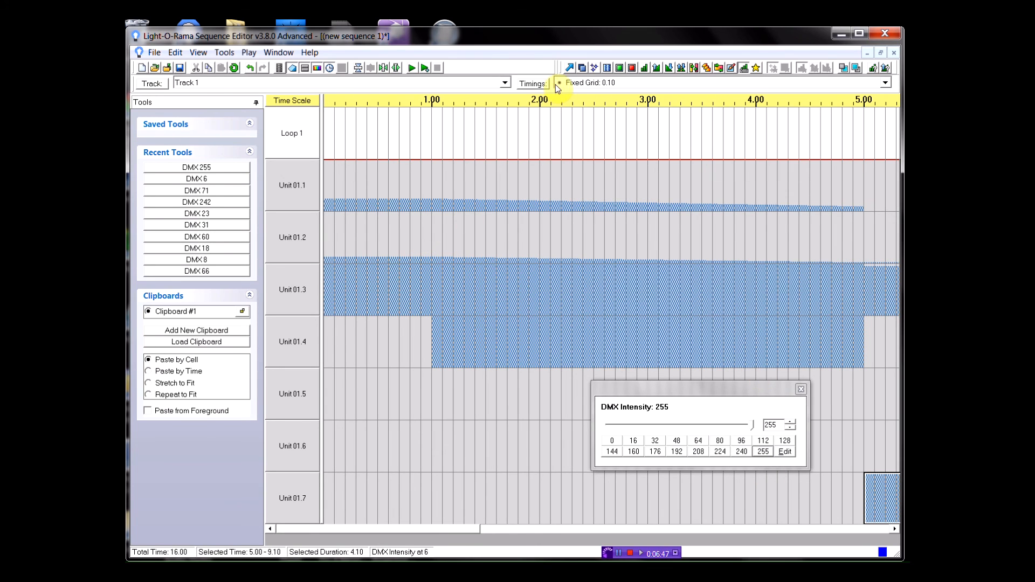
- Use Fill to ramp the empty stretch of channel Unit 01.1 from 5.00 to 9.00 seconds
click(570, 67)
click(449, 232)
scroll(454, 231, down, 5)
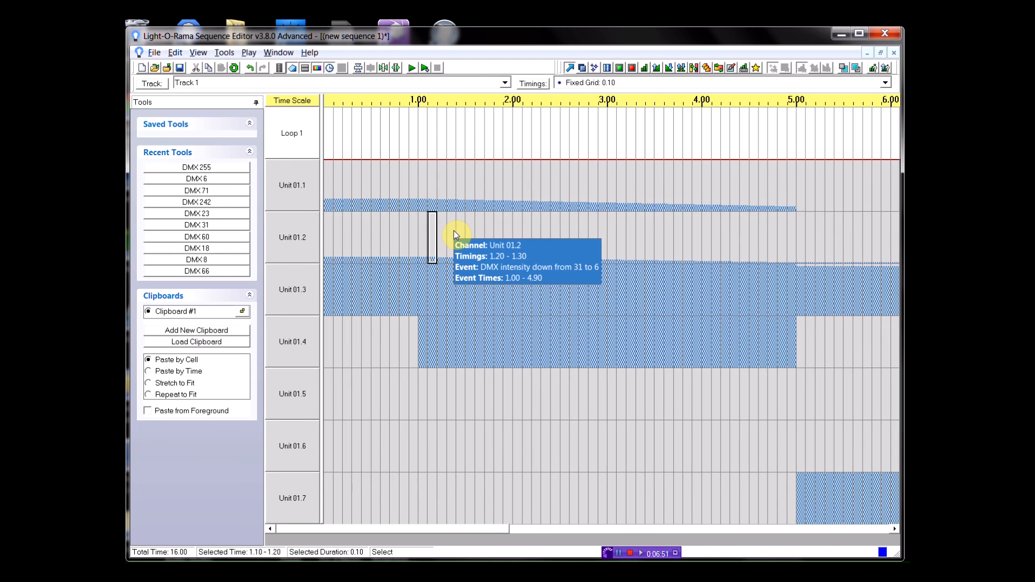
scroll(454, 231, down, 1)
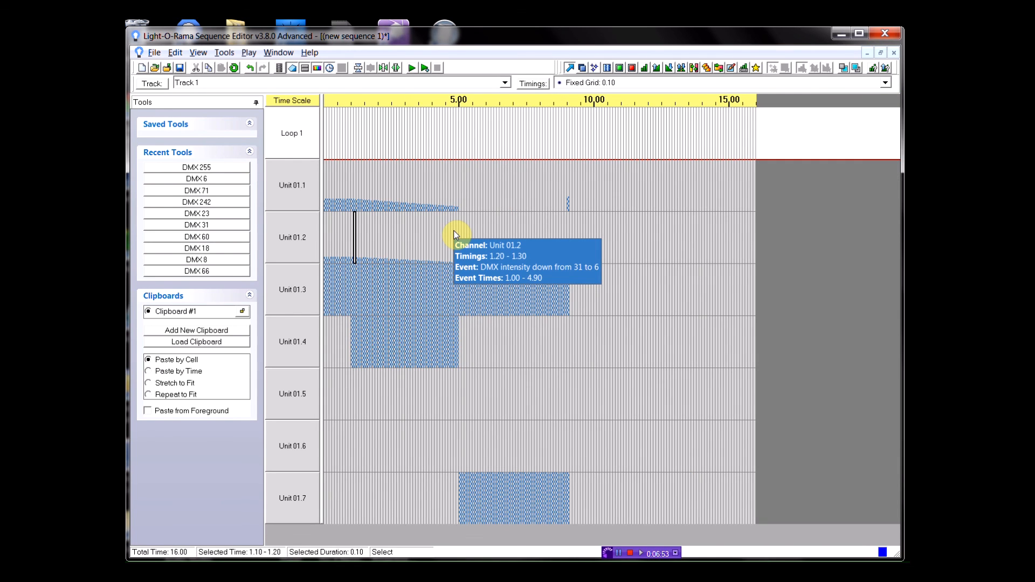
scroll(454, 231, up, 1)
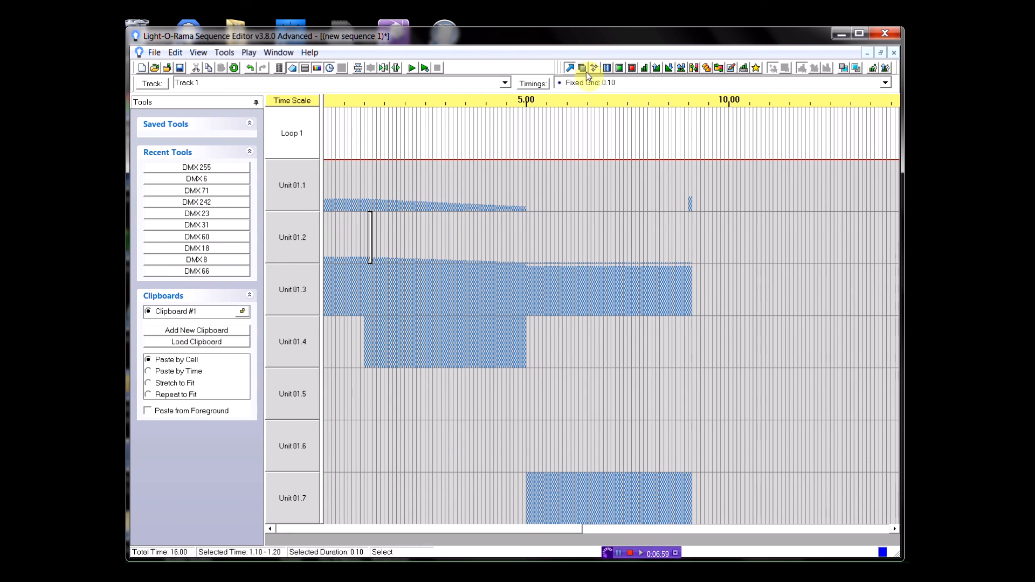
scroll(414, 517, up, 2)
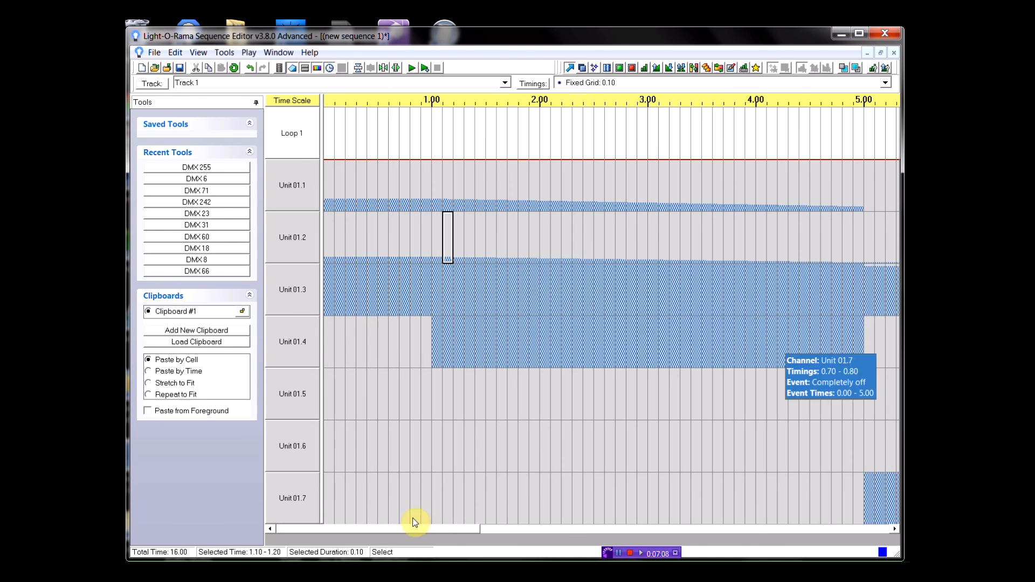
drag(438, 530, 587, 532)
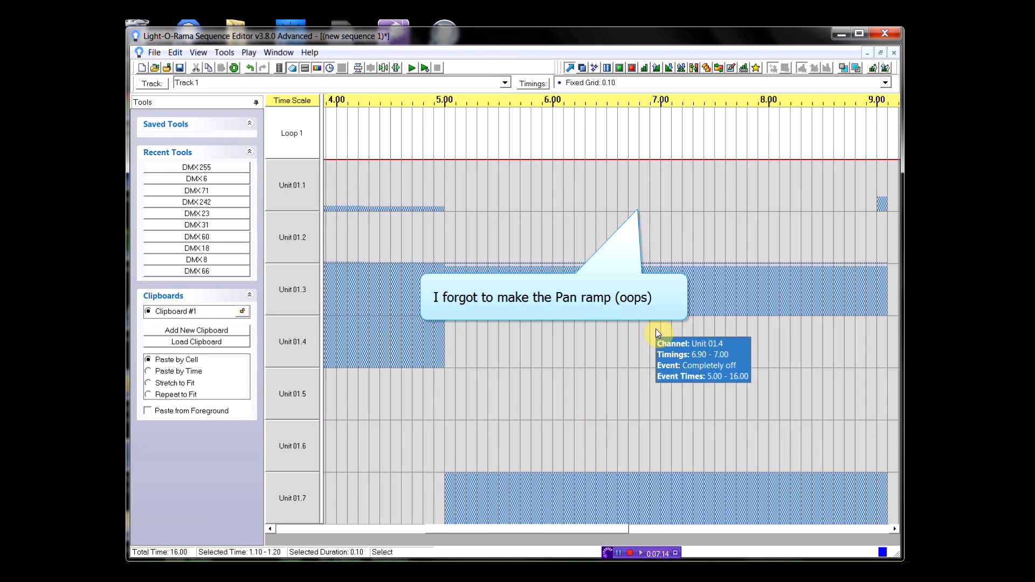
click(694, 70)
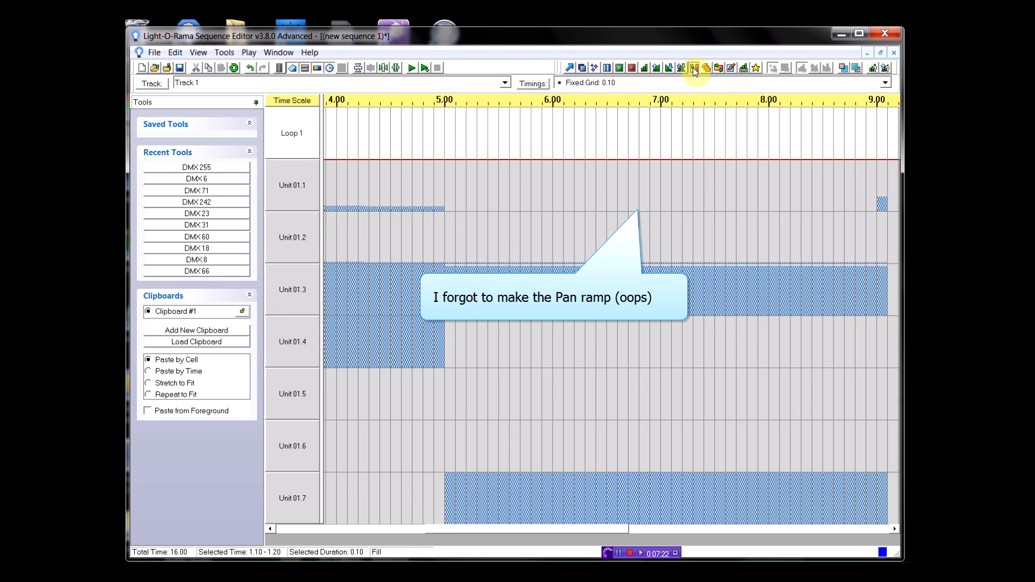
click(646, 199)
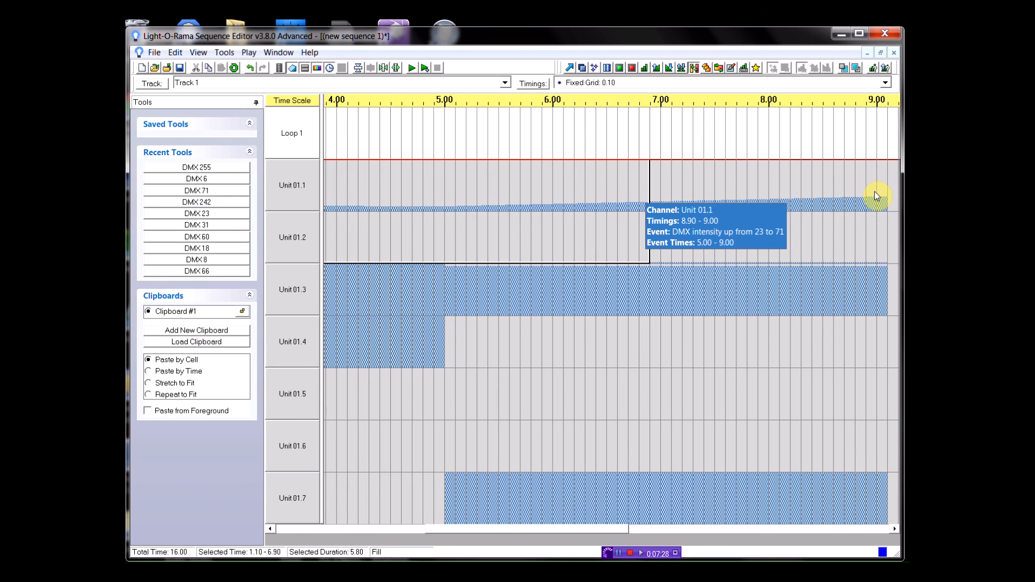
- Select channel Unit 01.1 from 0.00 to 9.40 seconds and play the selection to check the extended movement
key(alt+Left)
key(alt+Left)
key(alt+Left)
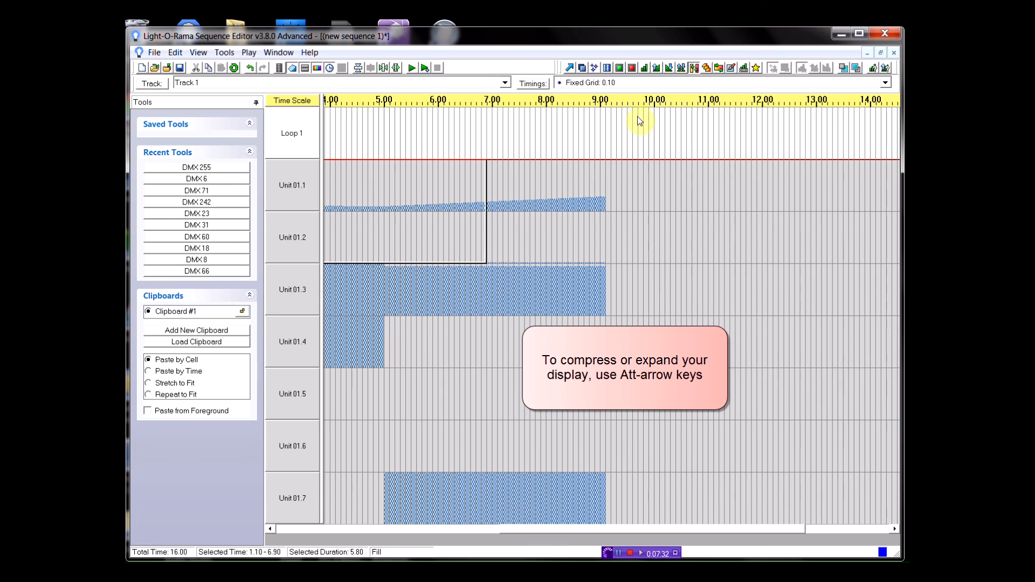
click(570, 69)
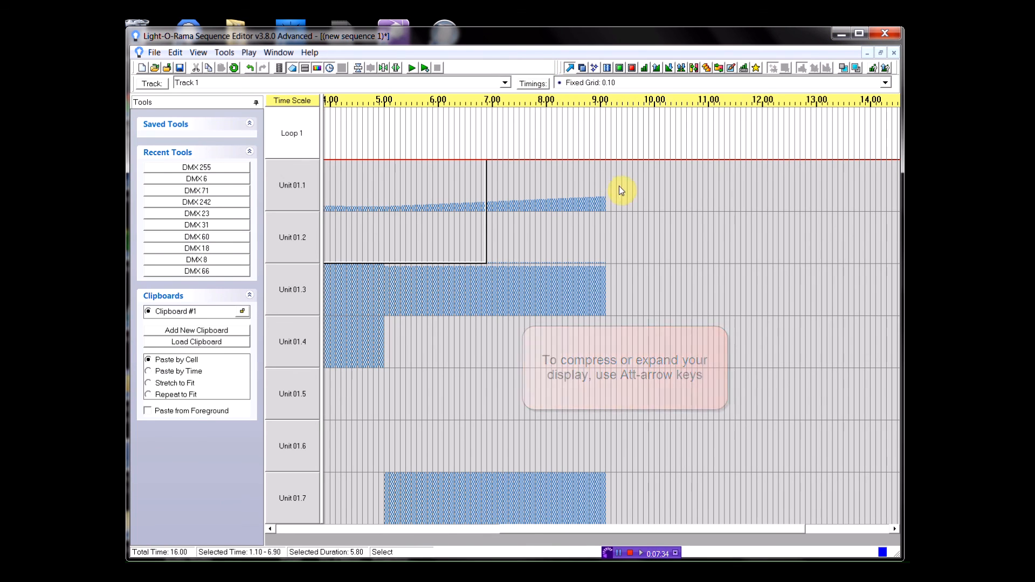
drag(616, 189, 247, 189)
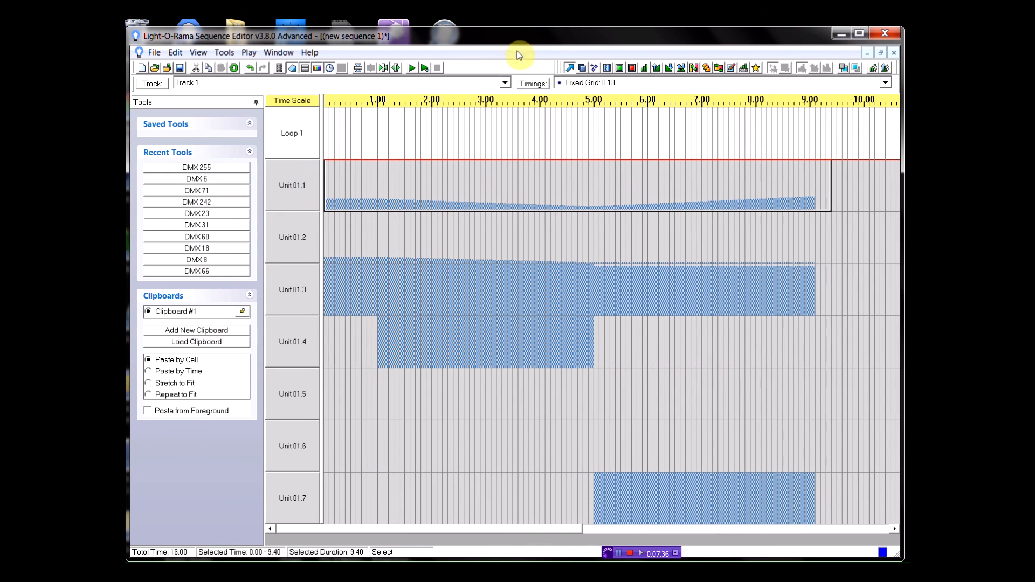
click(412, 68)
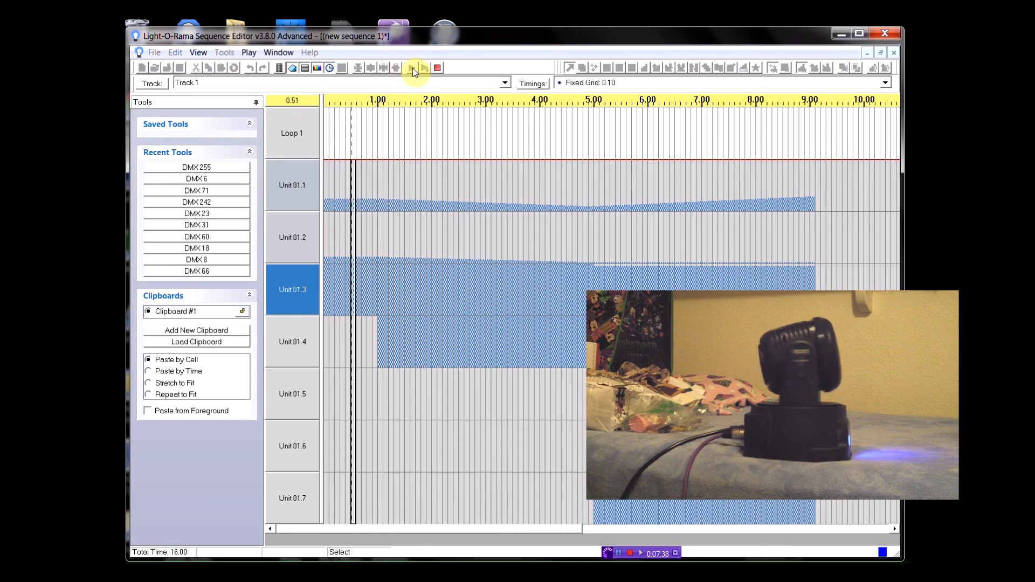